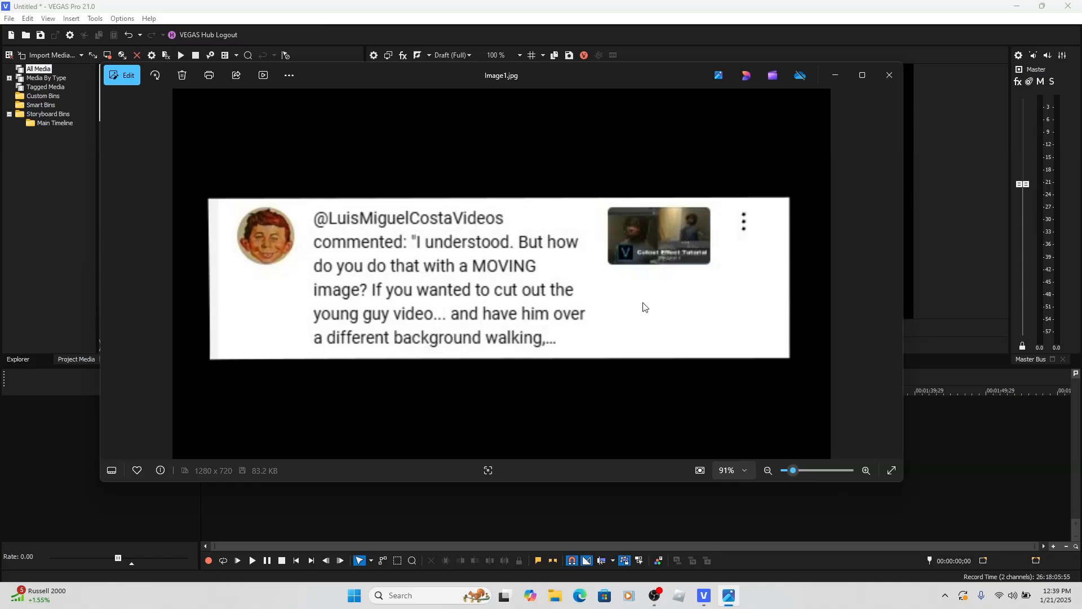
Close the Image1.jpg viewer and place the MVI_5313.MOV clip on the timeline at about 10 seconds
click(889, 80)
click(340, 440)
click(307, 446)
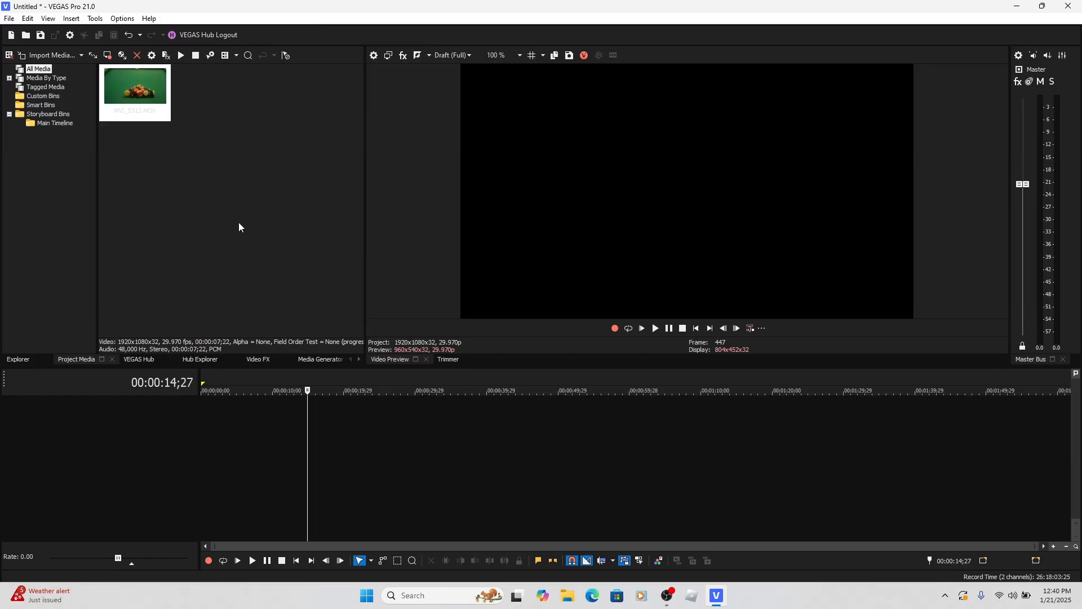
drag(124, 112, 281, 431)
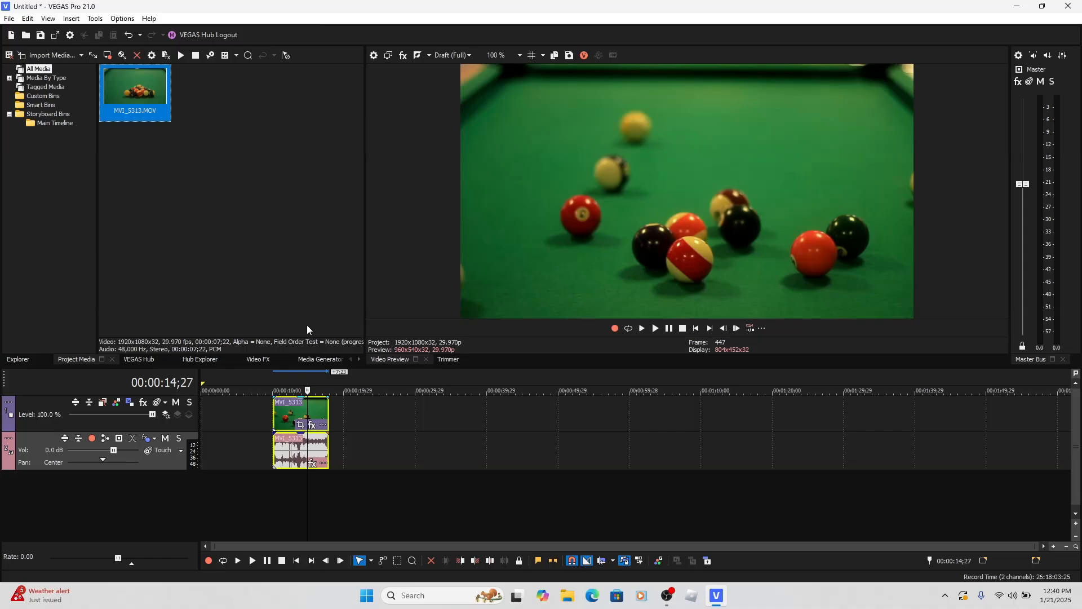
Move the clip earlier so it starts at 00:00:06;23, and trim its end to a length of about 2 seconds
click(277, 416)
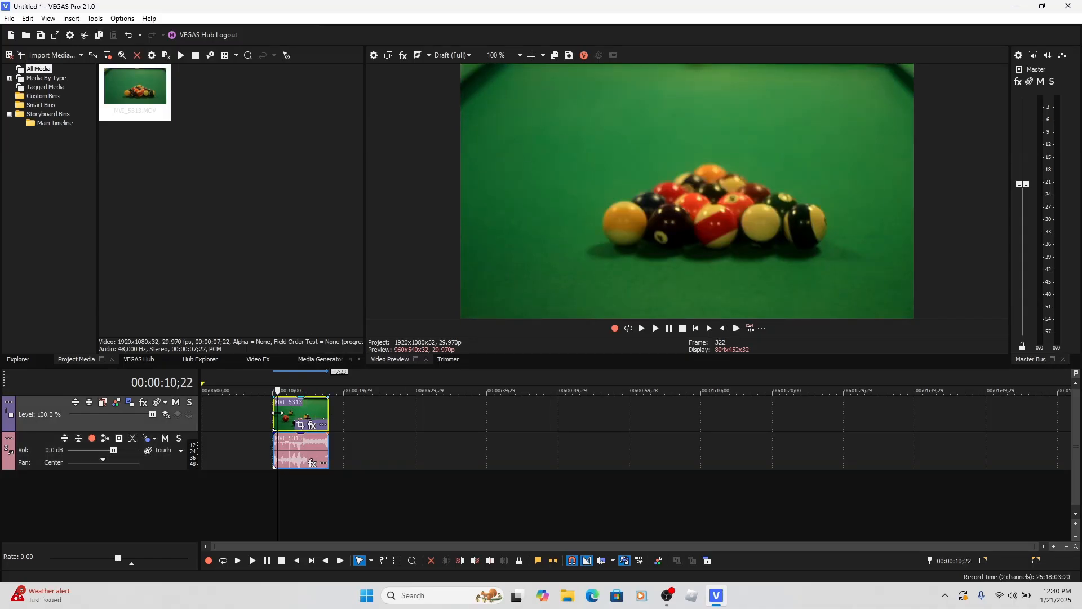
scroll(352, 428, up, 5)
scroll(380, 417, up, 2)
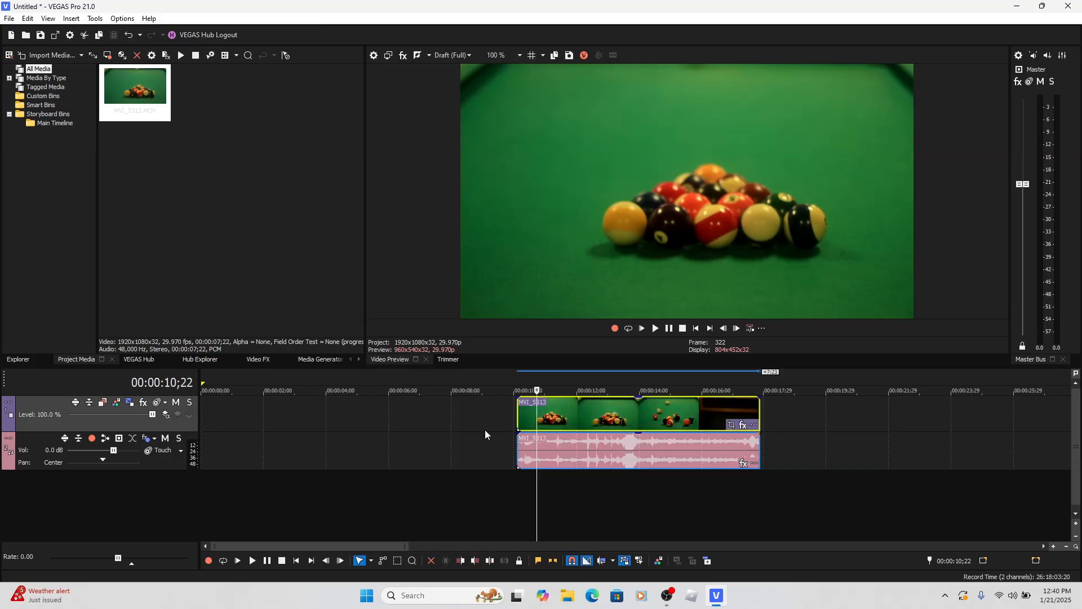
click(519, 421)
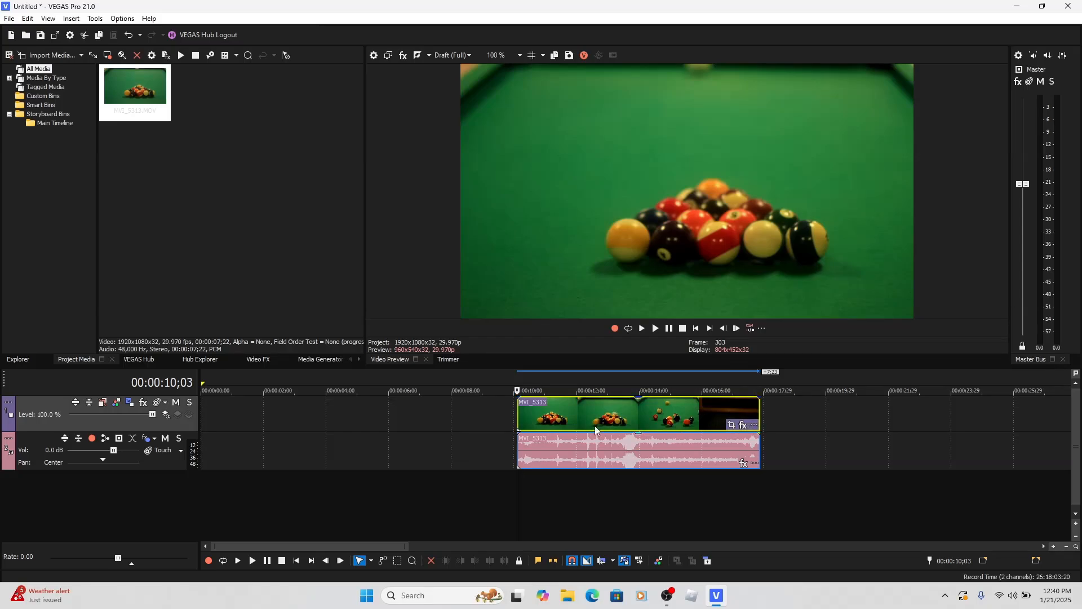
drag(608, 427, 504, 428)
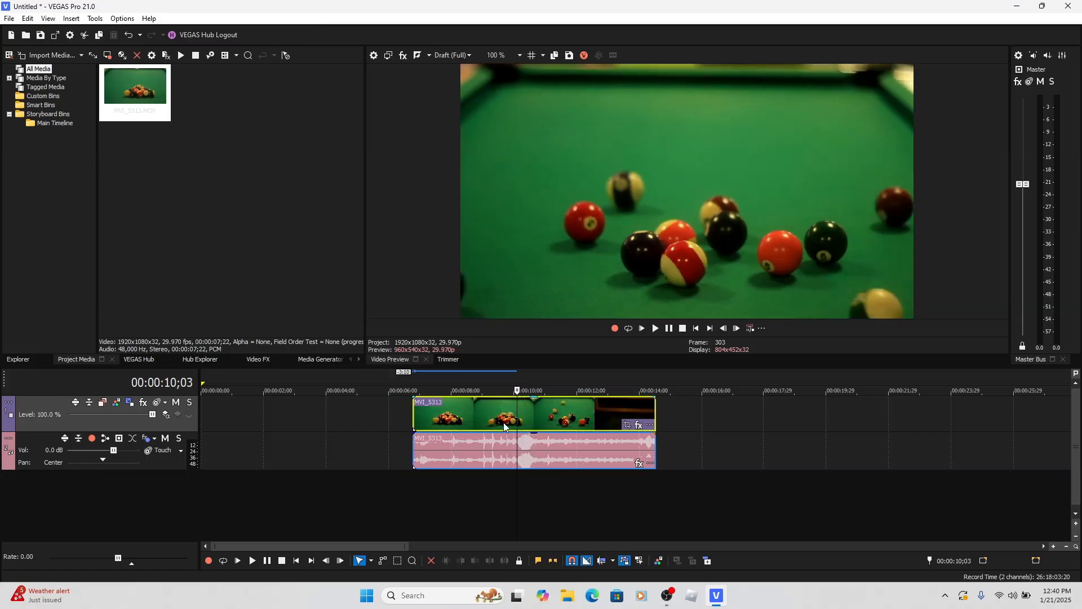
click(411, 412)
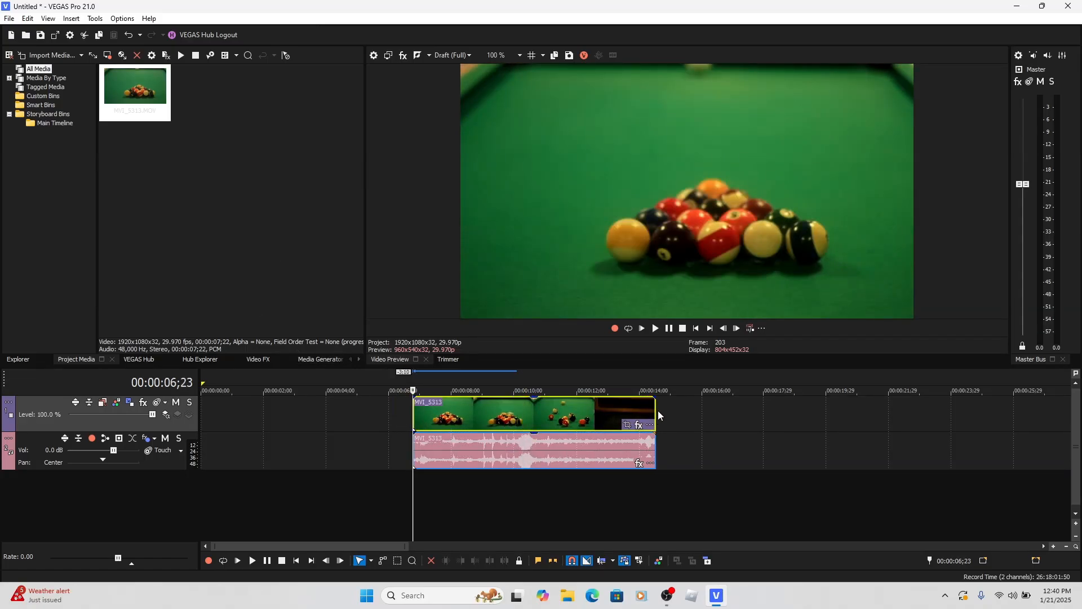
drag(654, 411, 476, 414)
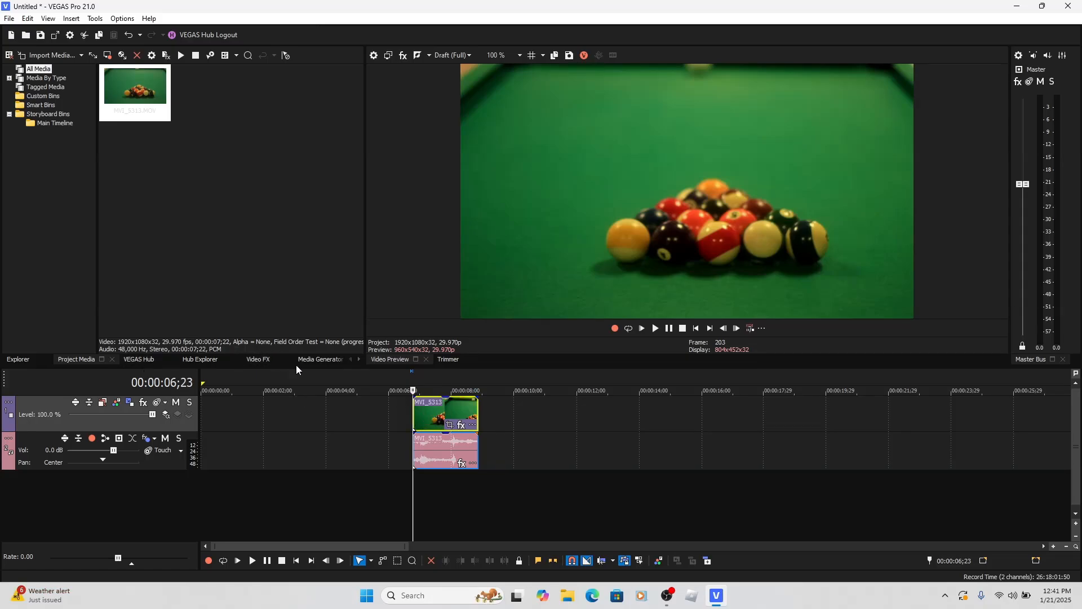
Apply the AI Smart Mask 2.0 video effect to the trimmed clip
click(259, 359)
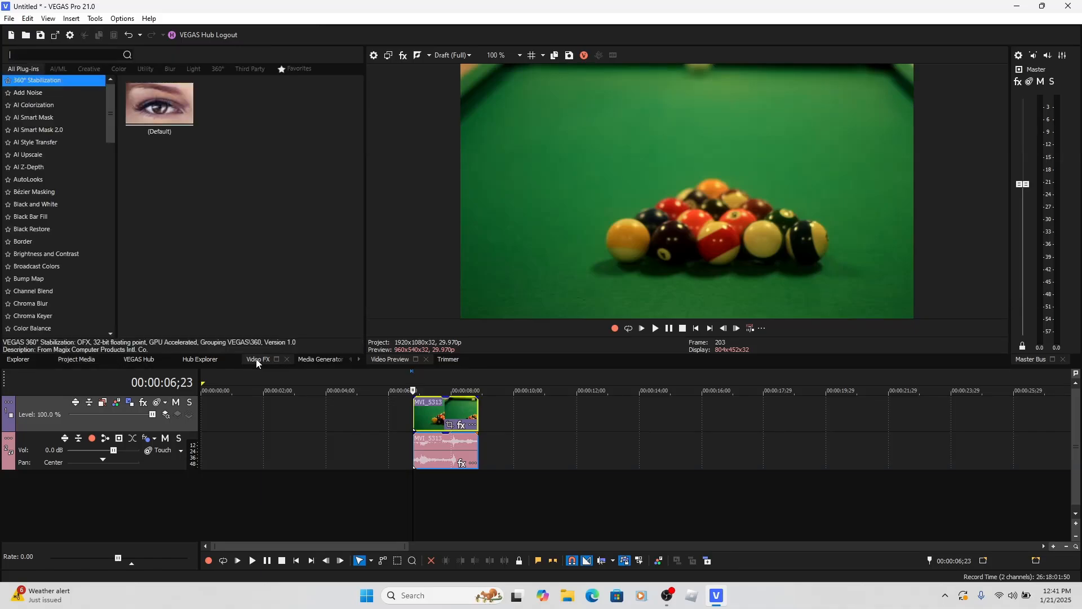
click(61, 68)
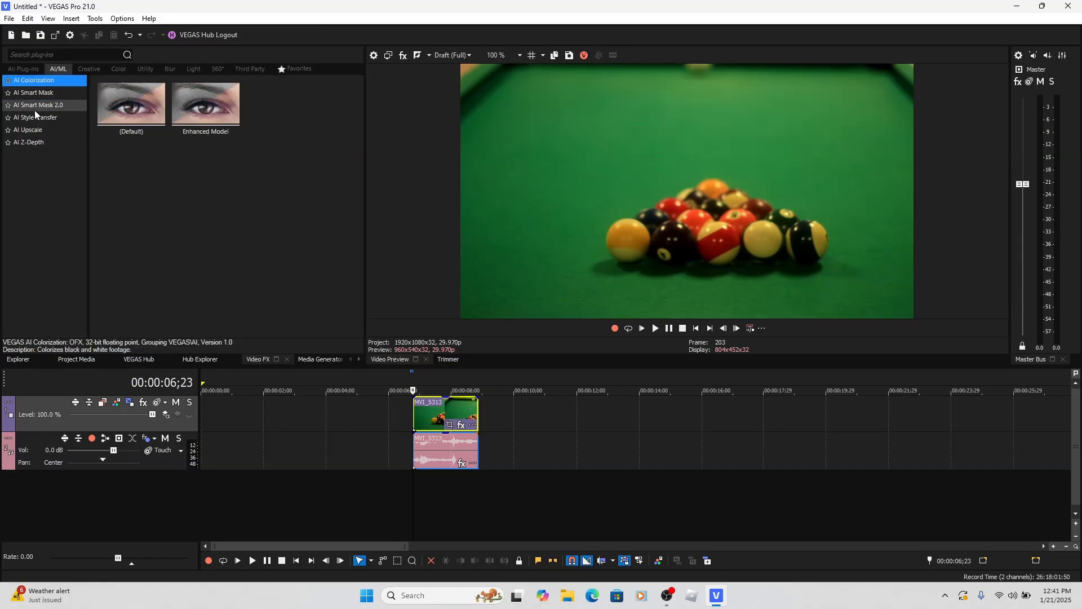
drag(35, 109, 435, 418)
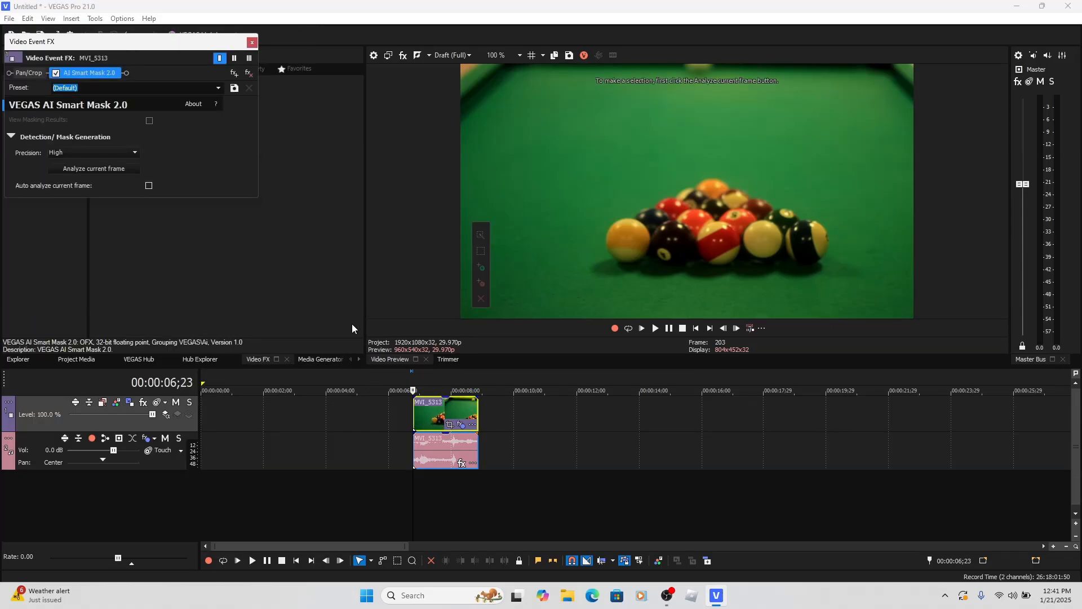
Analyze the clip's first frame and draw a selection box around the whole rack of billiard balls for Mask 1
click(411, 417)
click(415, 412)
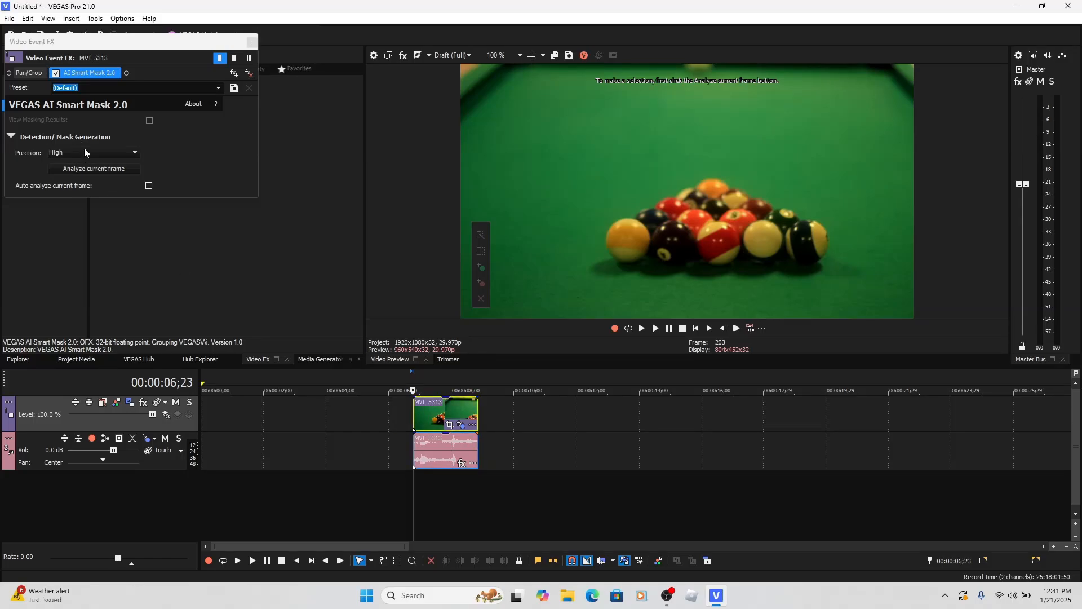
click(104, 168)
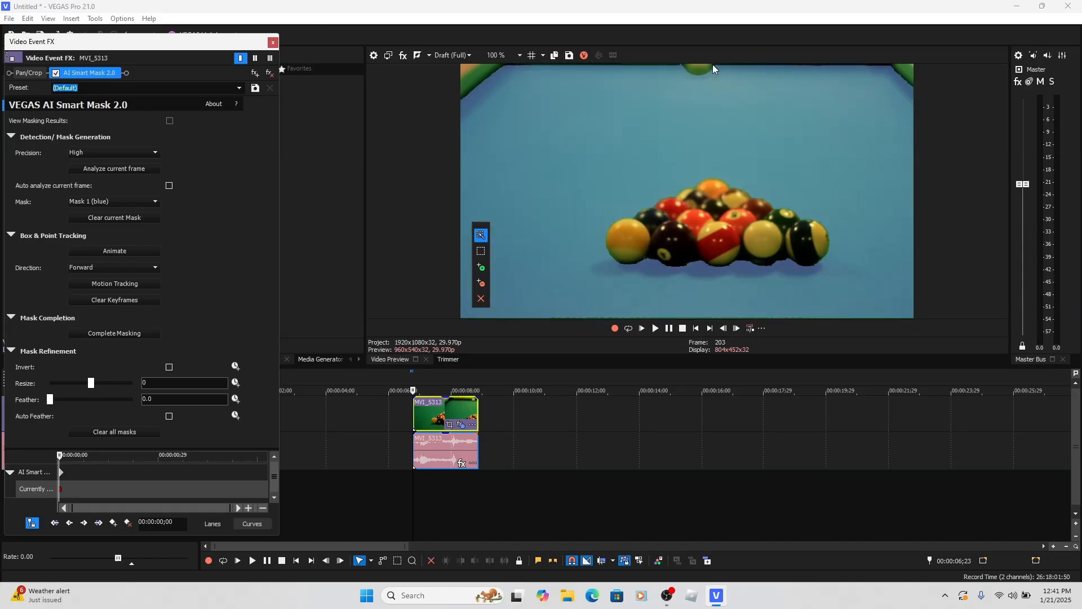
click(633, 237)
click(481, 250)
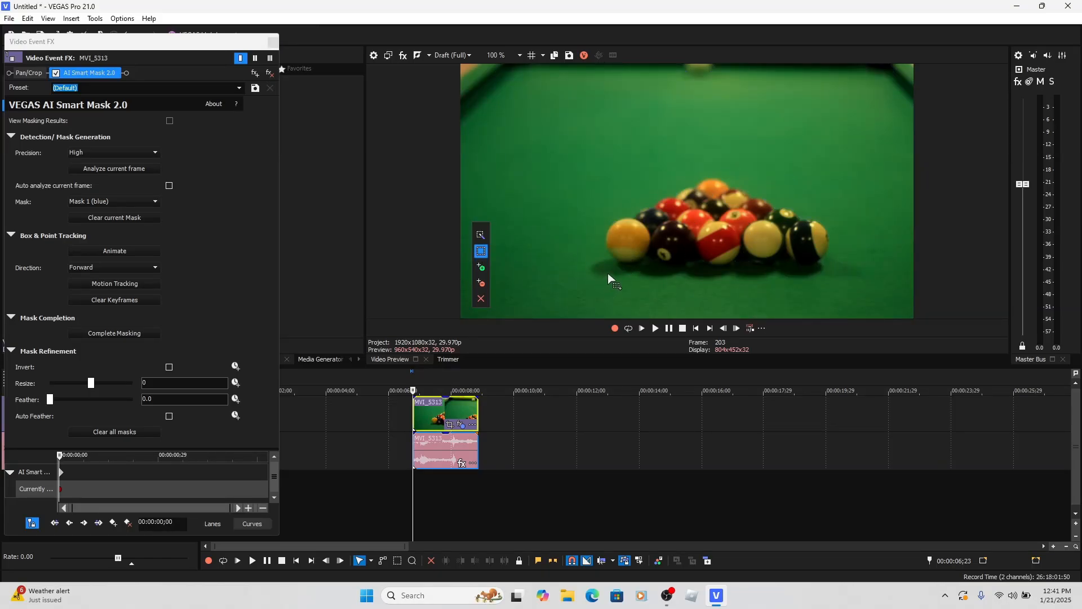
drag(602, 276, 835, 166)
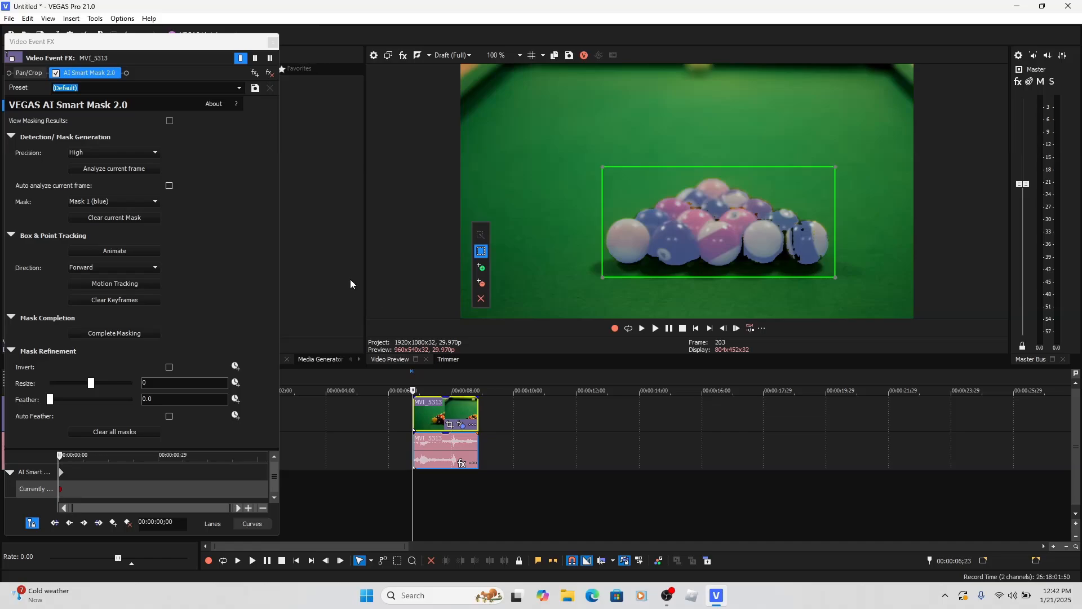
Motion-track the selection box forward through the clip and return to the clip's first frame
click(103, 286)
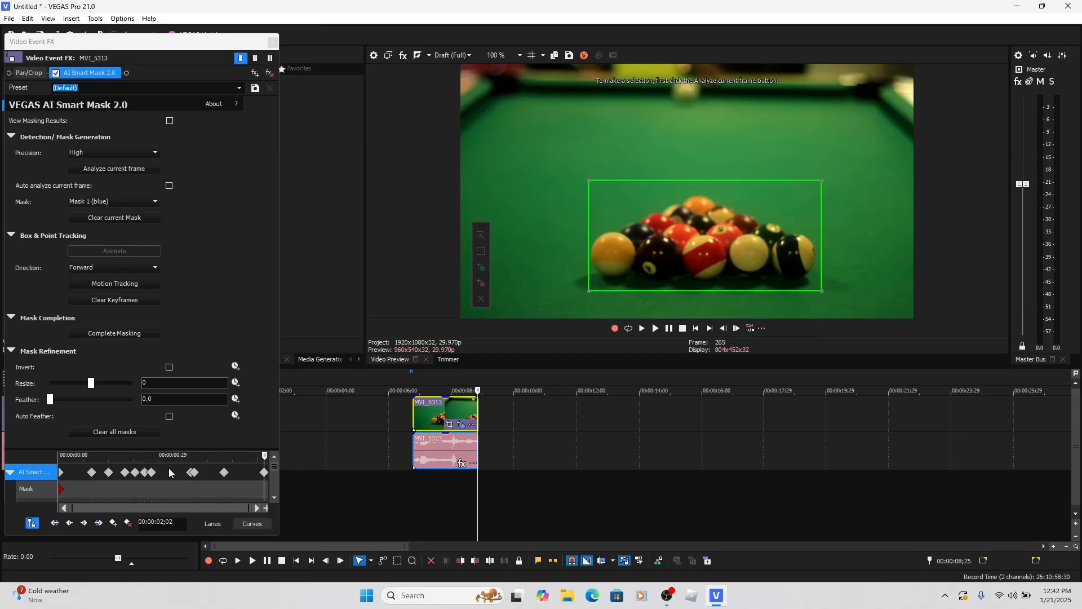
click(415, 421)
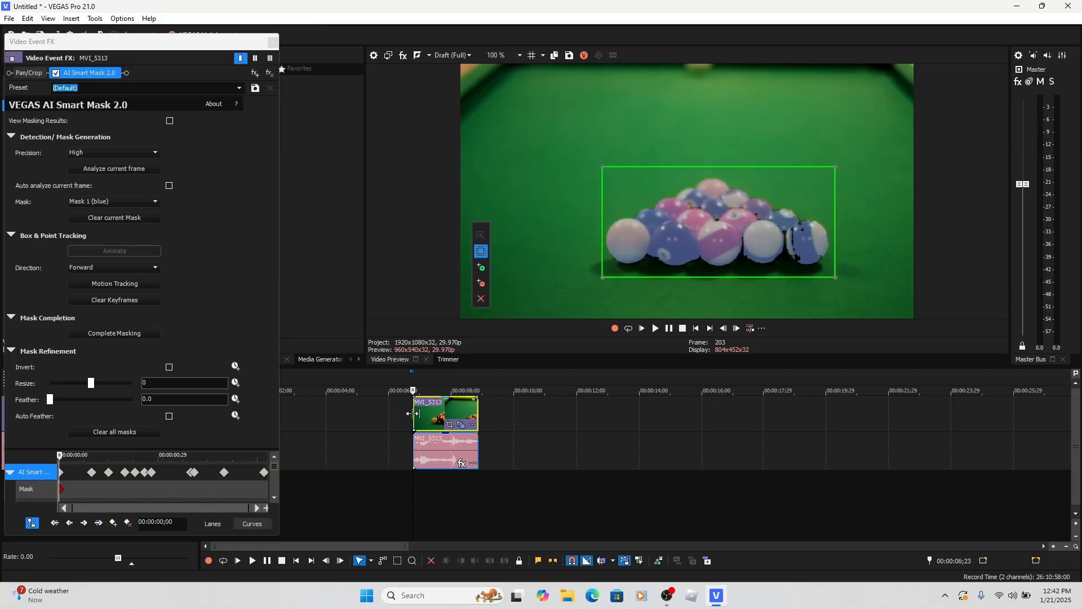
scroll(420, 426, up, 3)
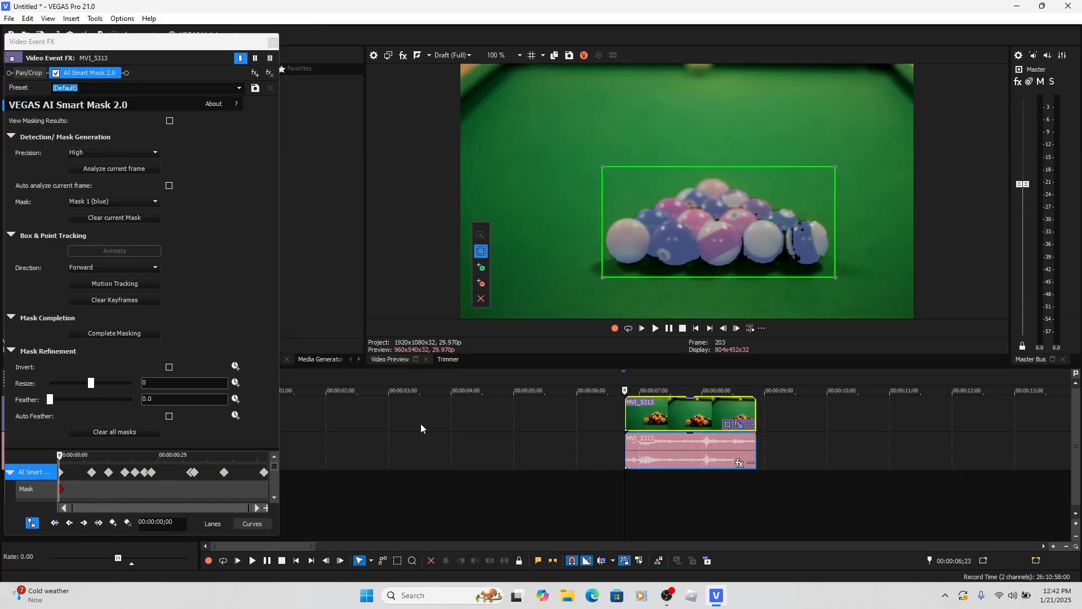
scroll(648, 434, up, 1)
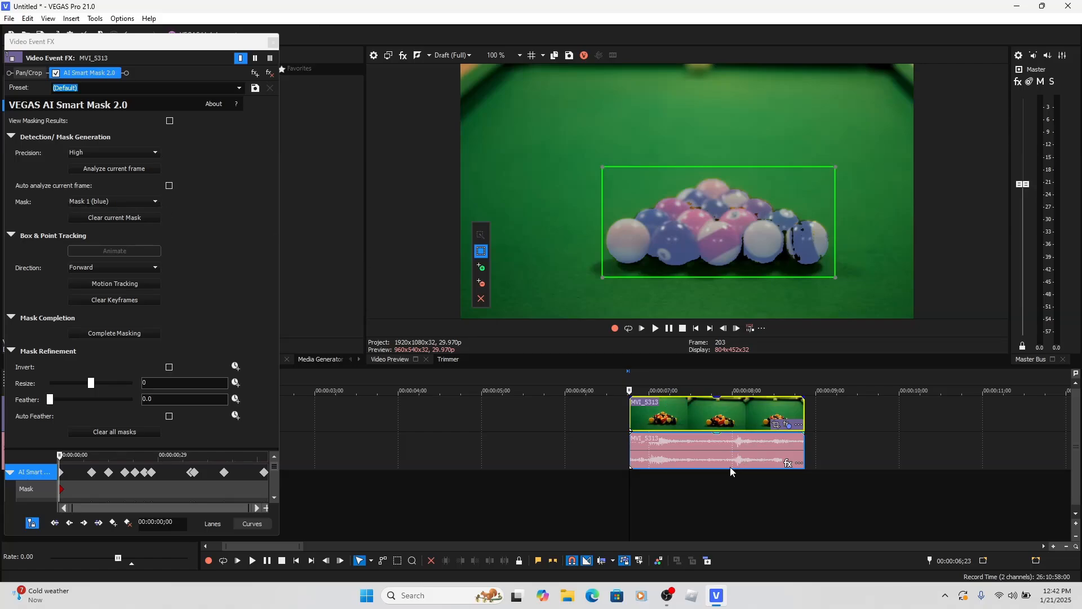
Advance to the clip's second frame and analyze it to generate the mask for the billiard balls
click(114, 168)
click(33, 523)
click(32, 522)
key(Right)
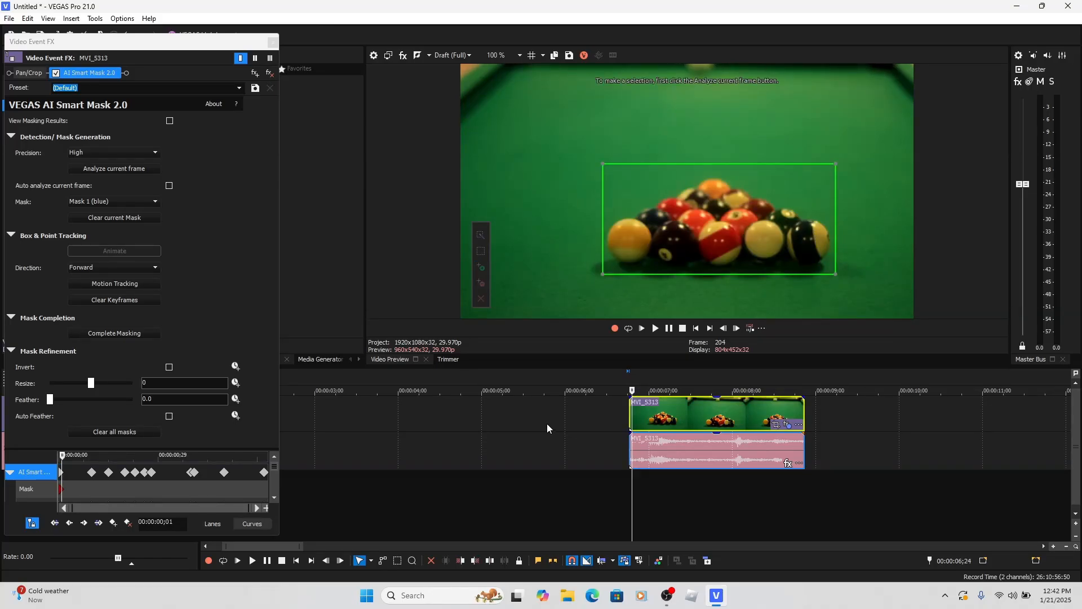
scroll(565, 437, up, 2)
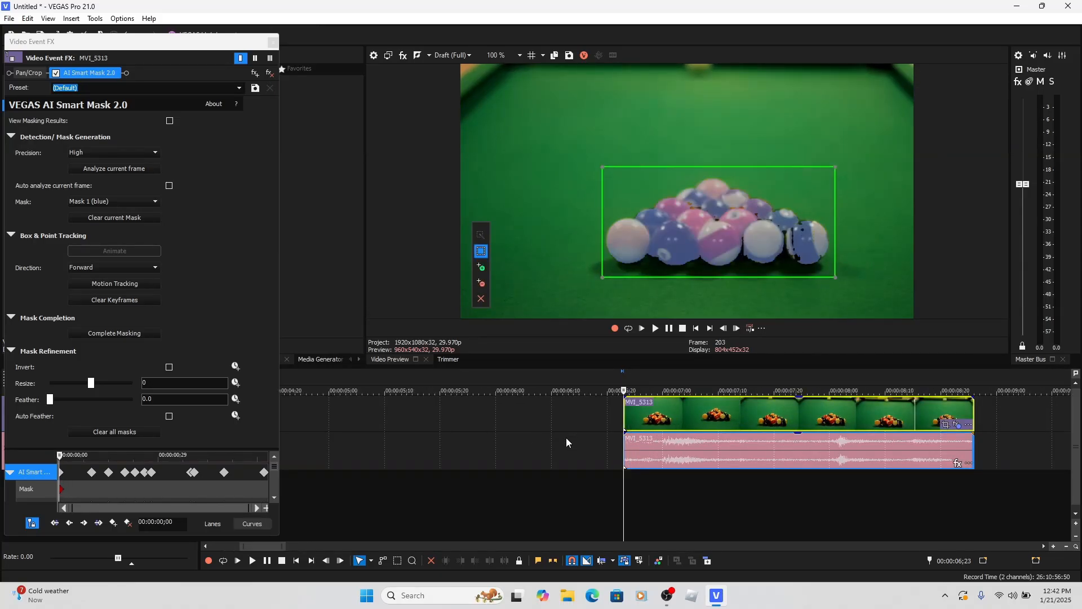
click(129, 172)
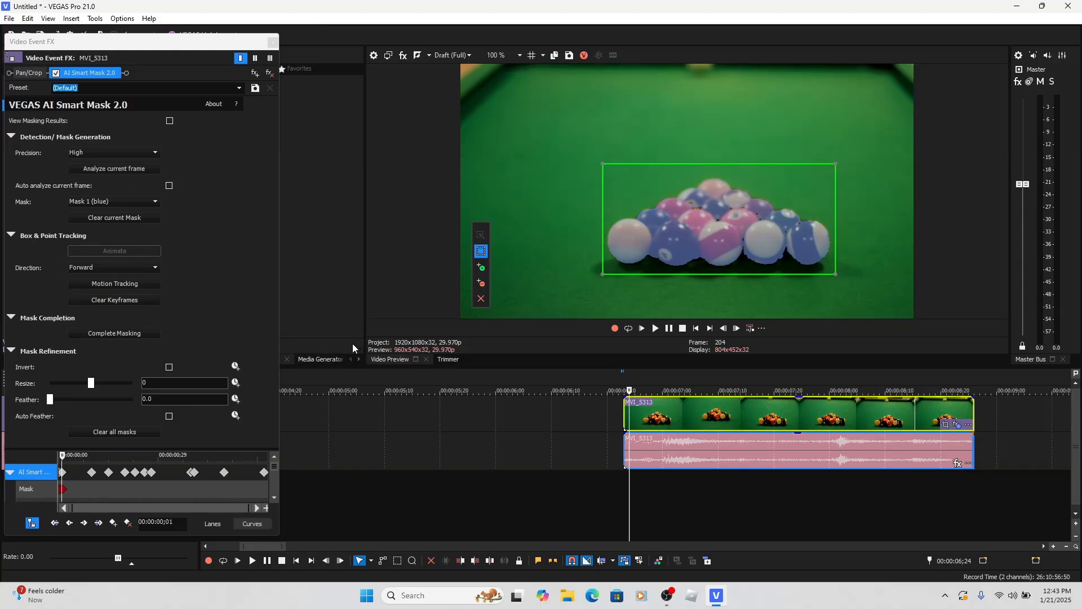
Advance one frame at a time and analyze each frame from 00:00:00;02 to 00:00:00;05 of the effect's timeline
key(Right)
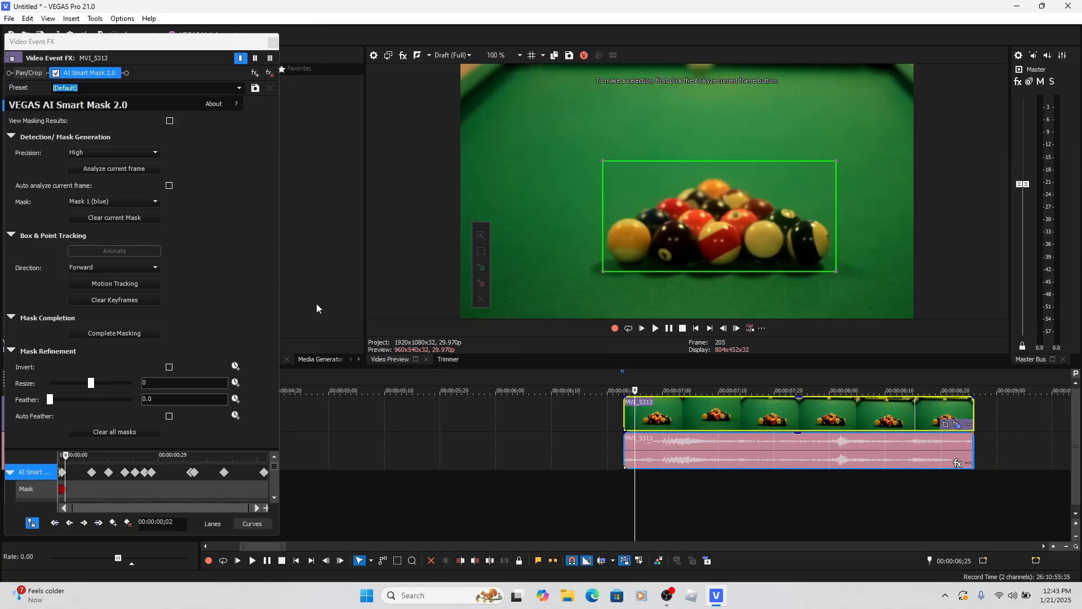
click(105, 168)
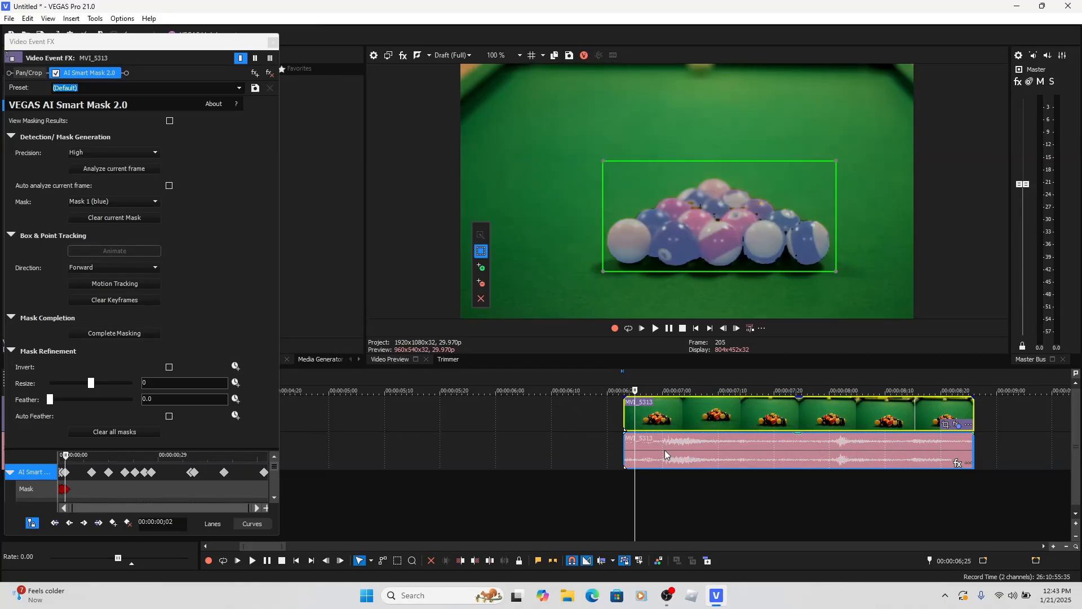
key(Right)
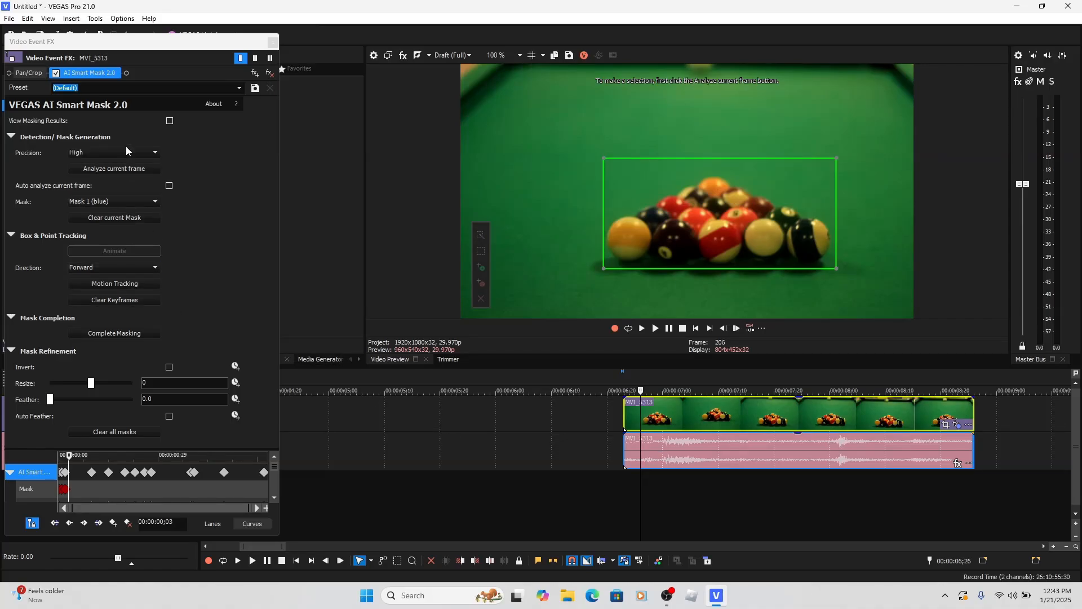
click(120, 168)
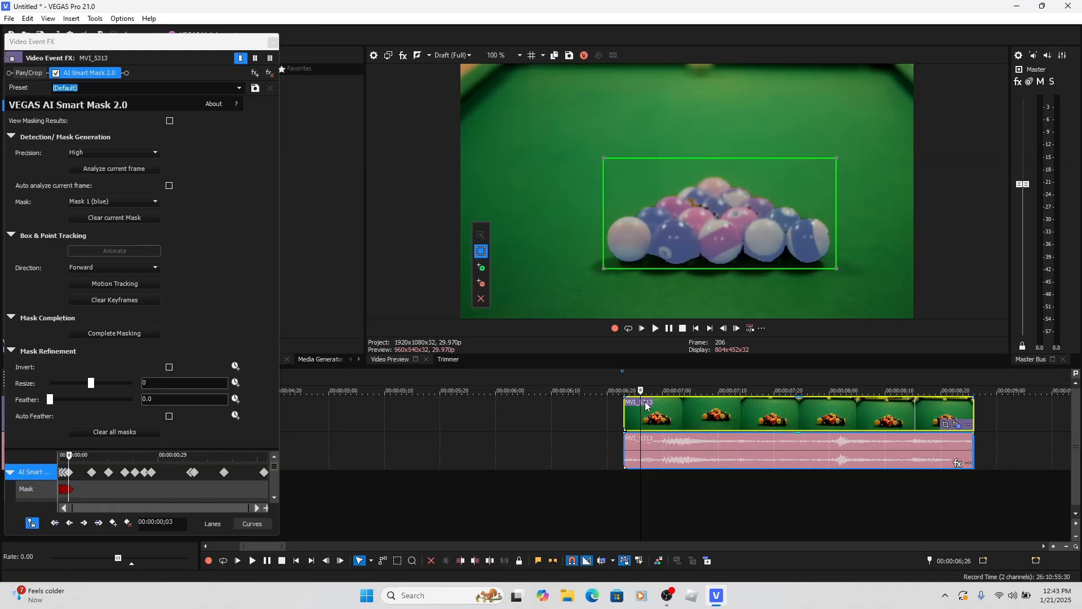
click(646, 405)
click(132, 169)
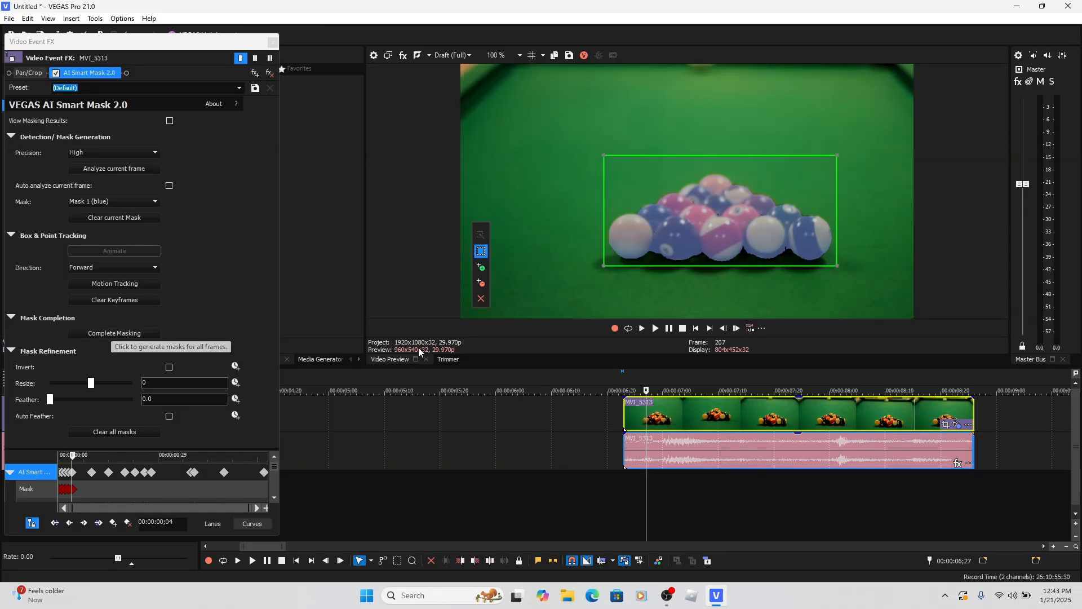
key(Right)
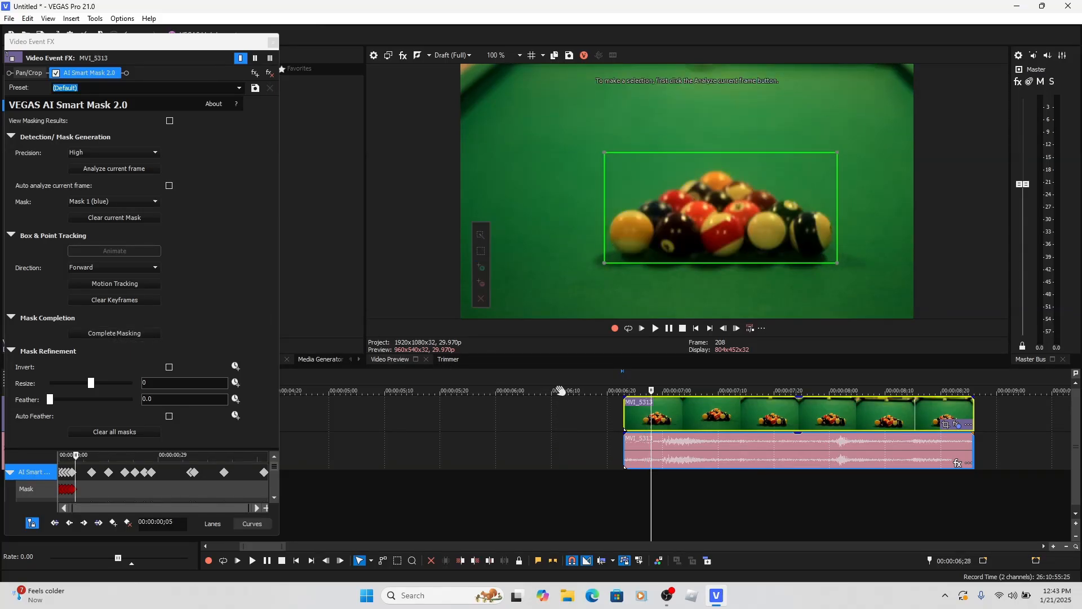
click(132, 171)
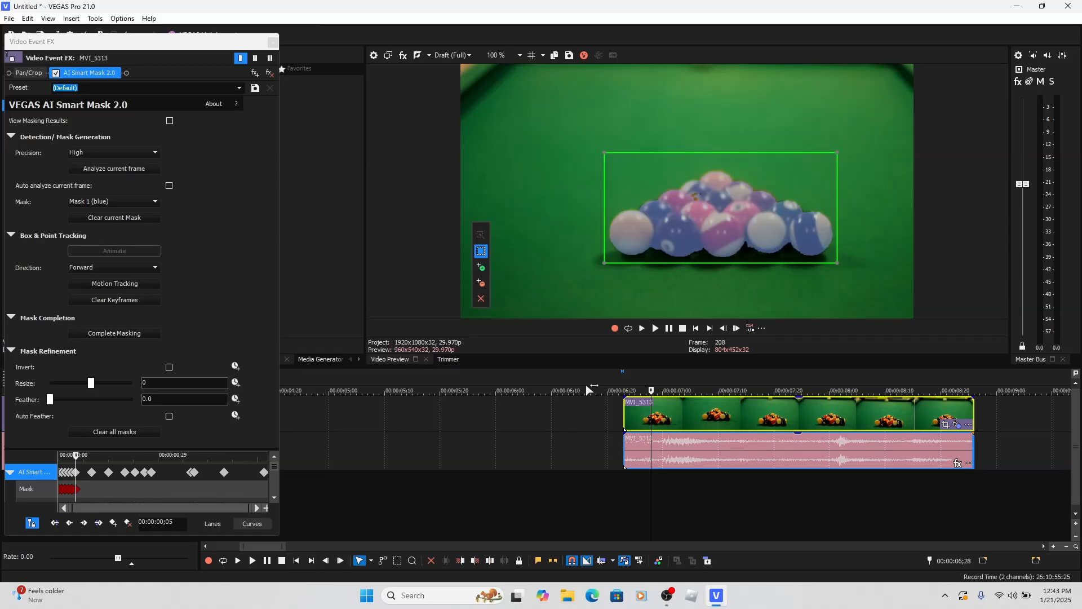
On the next frame, shift the selection box slightly down over the balls and analyze the frame
key(Right)
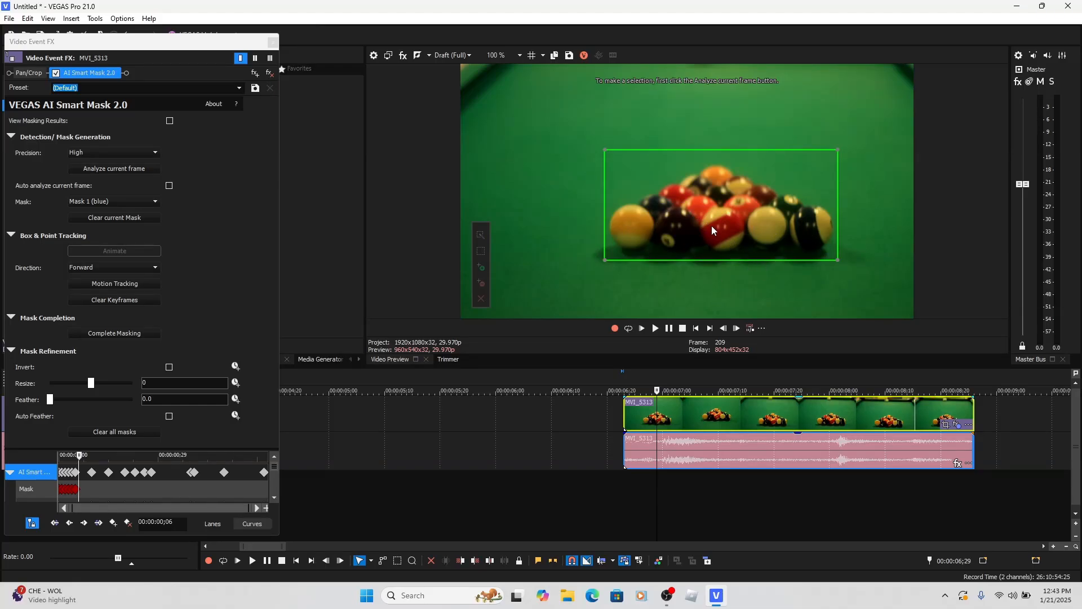
drag(708, 260, 708, 266)
click(144, 169)
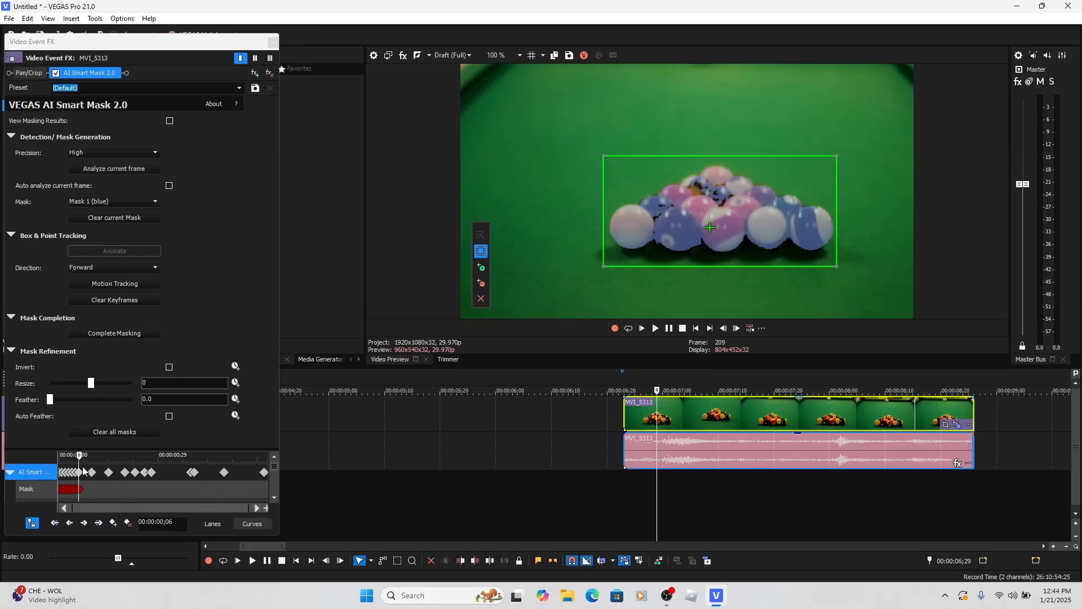
Examine the mask keyframes up close and step back and forth through the analyzed frames to compare the masks
scroll(93, 477, up, 3)
scroll(74, 488, down, 3)
scroll(74, 488, up, 3)
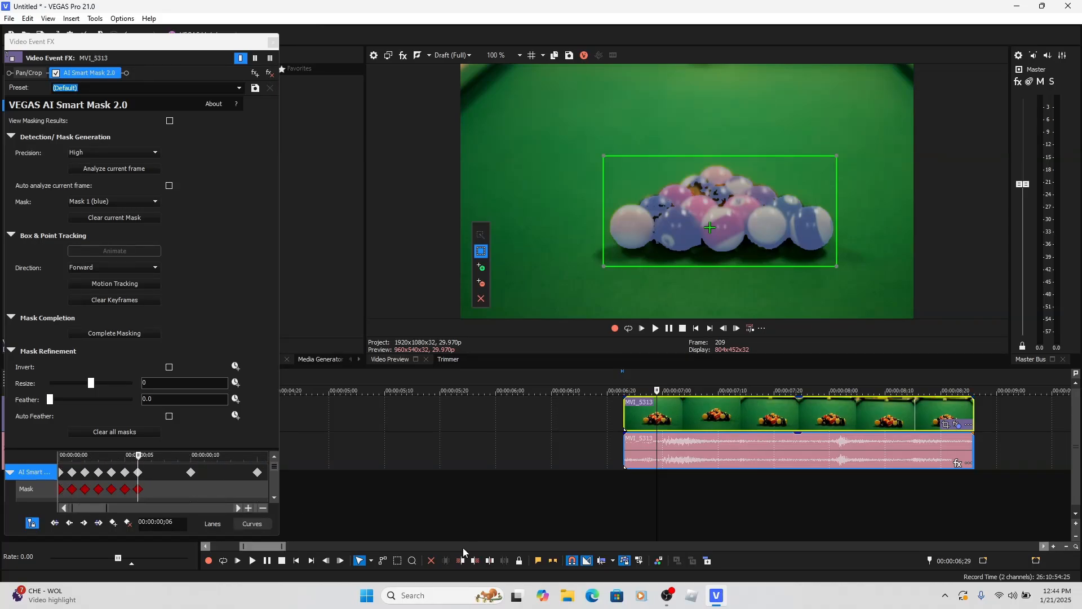
scroll(648, 457, up, 2)
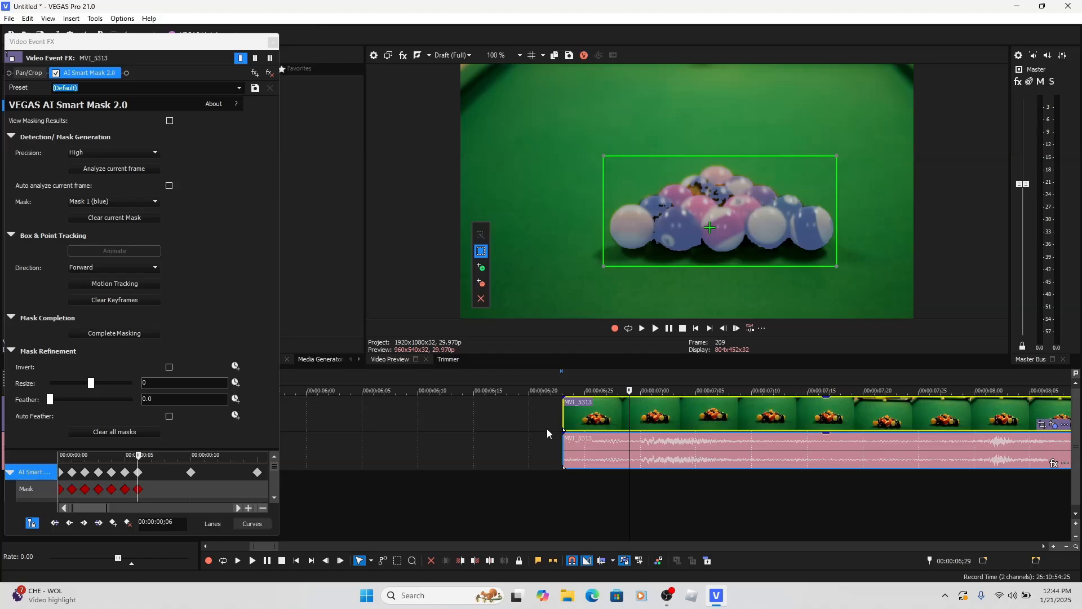
key(Left)
key(Left)
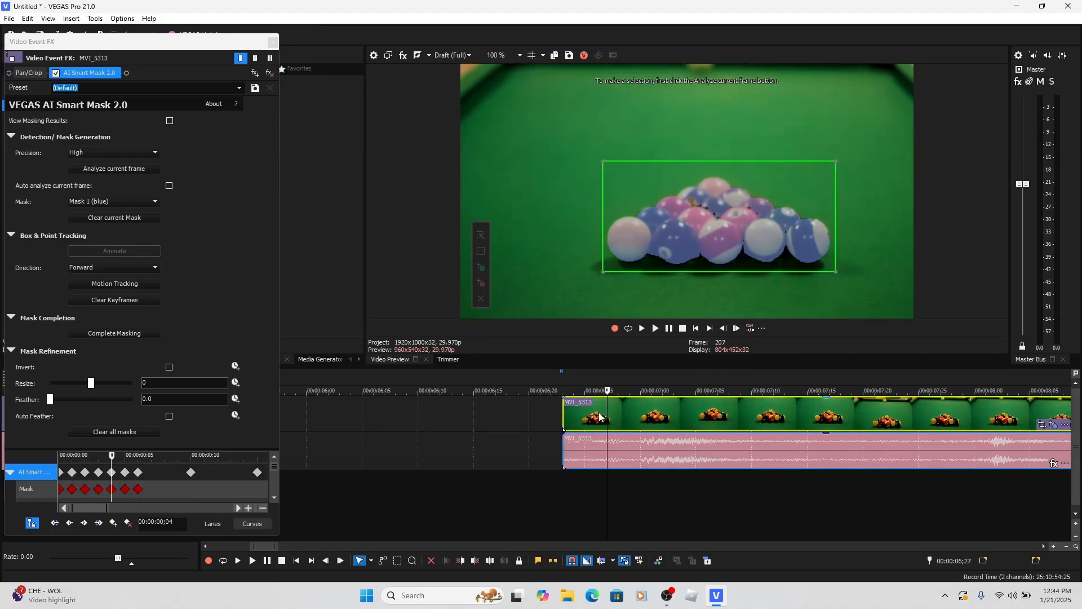
key(Right)
key(Right)
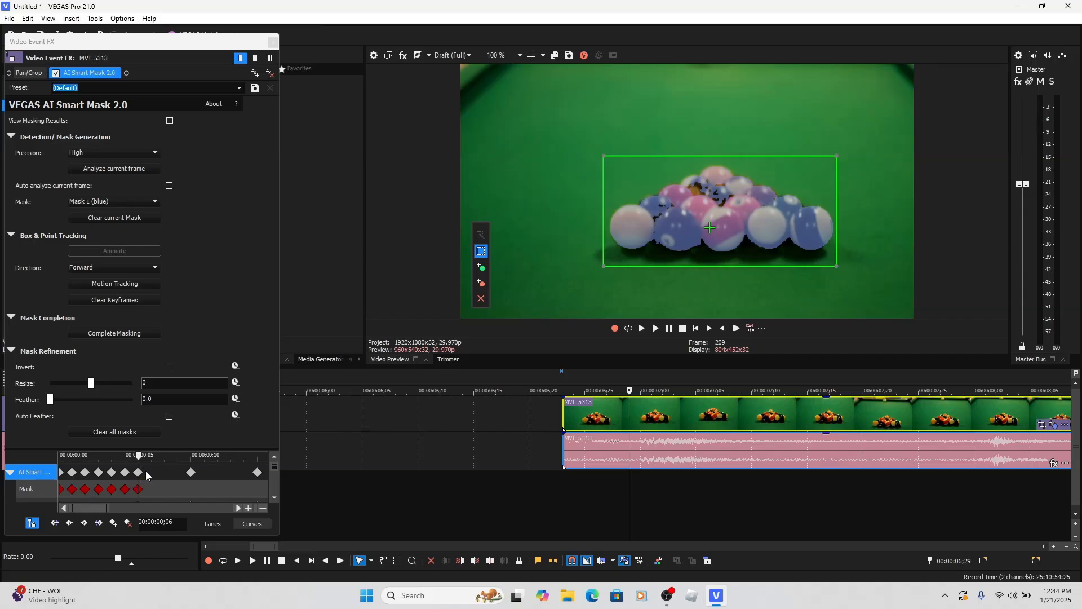
Advance one frame at a time and analyze each frame from 00:00:00;07 to 00:00:00;10 of the effect's timeline
key(Right)
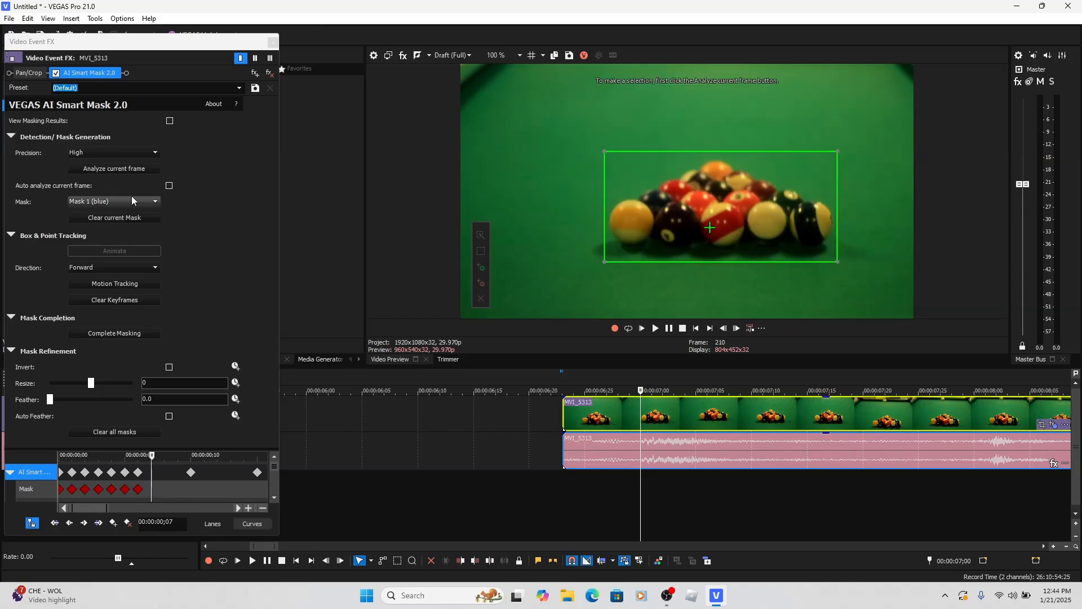
click(130, 169)
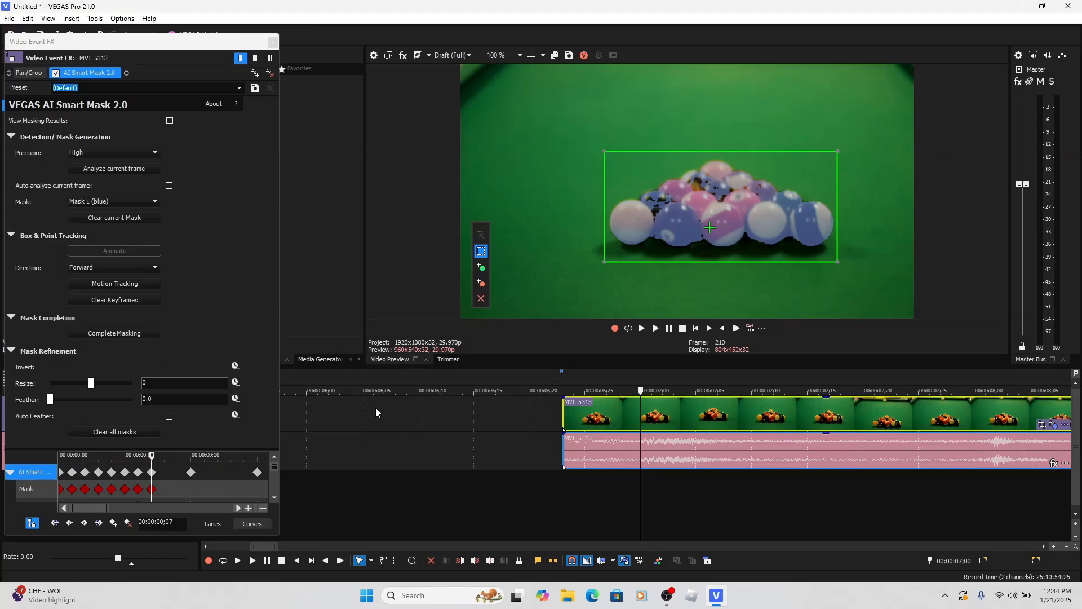
key(Right)
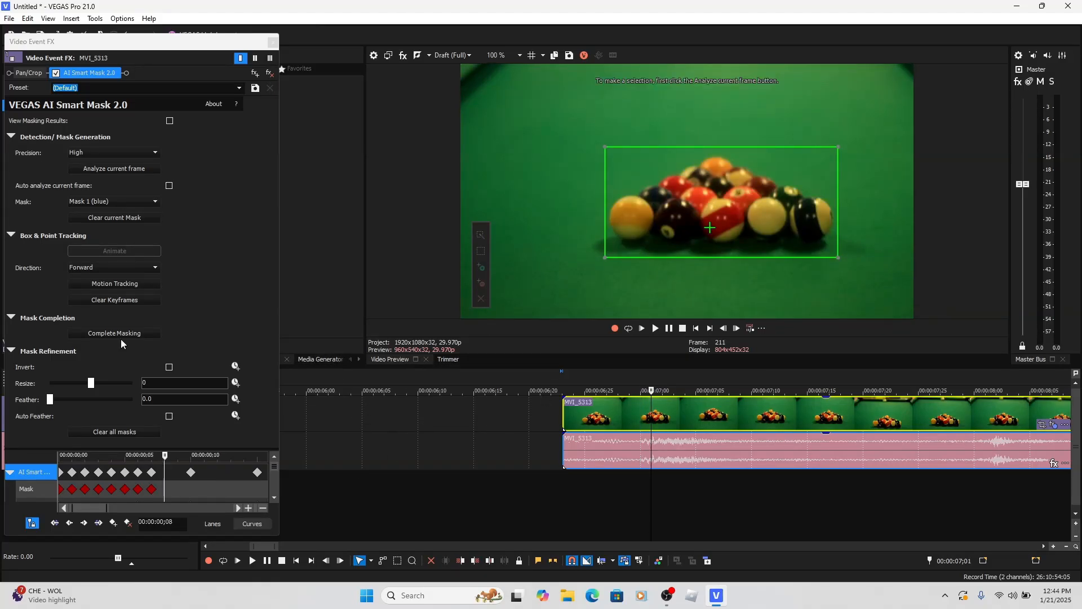
click(97, 169)
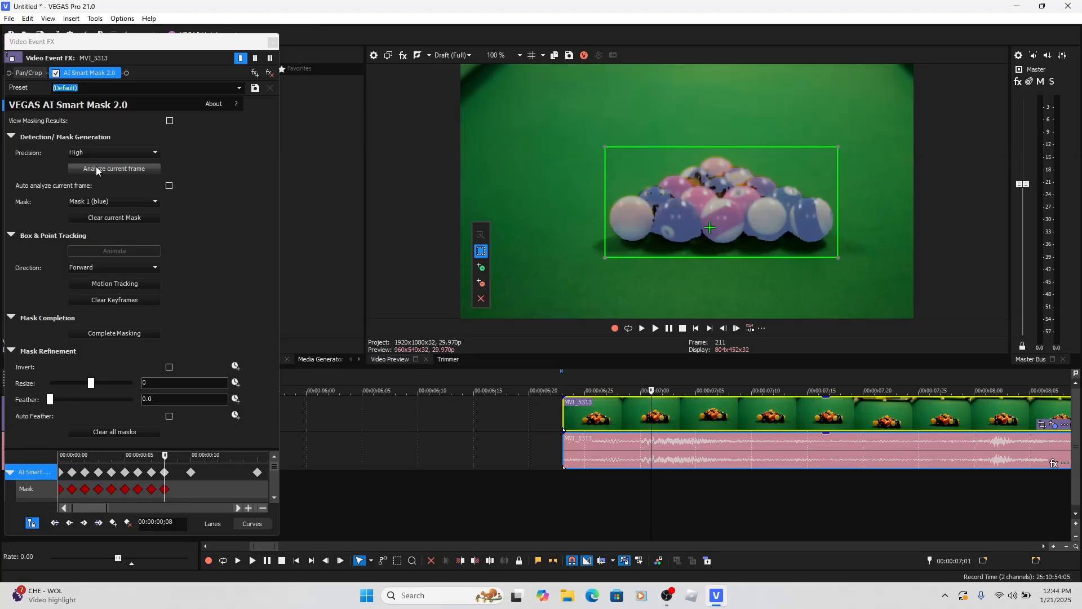
key(Right)
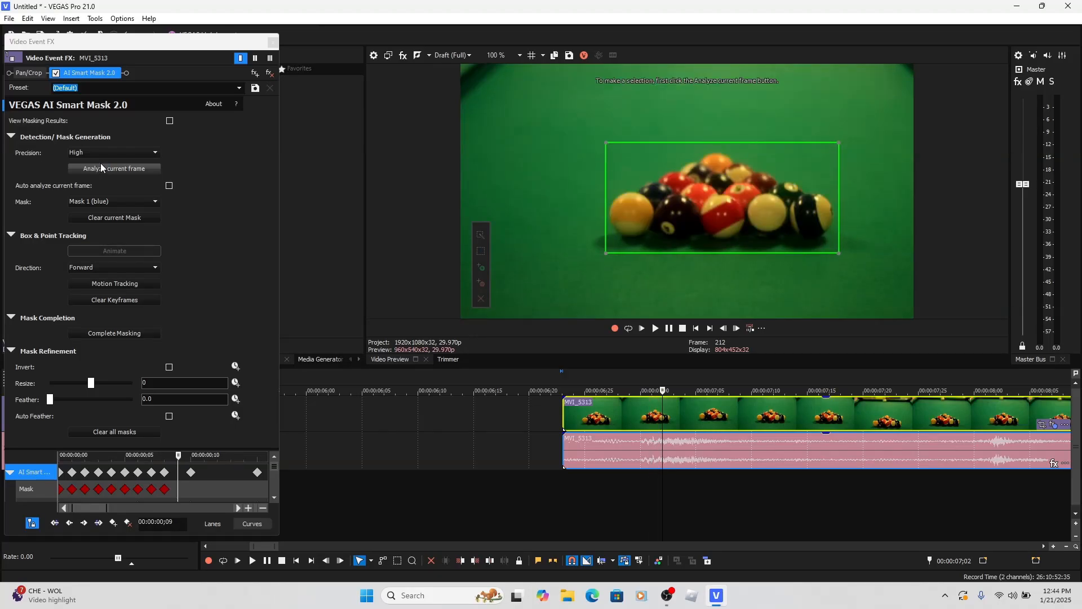
click(91, 168)
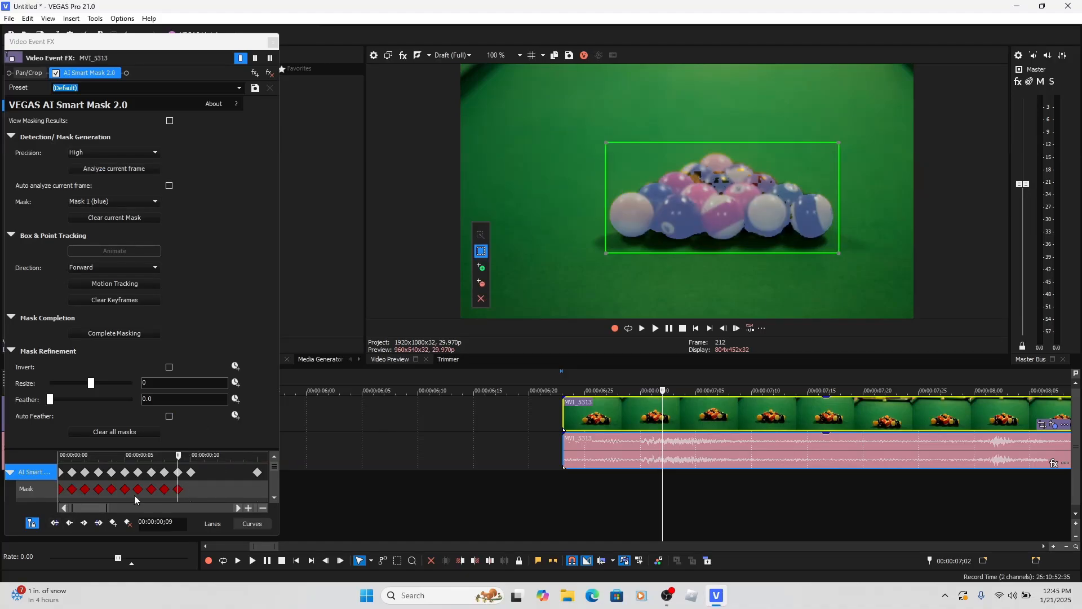
key(Right)
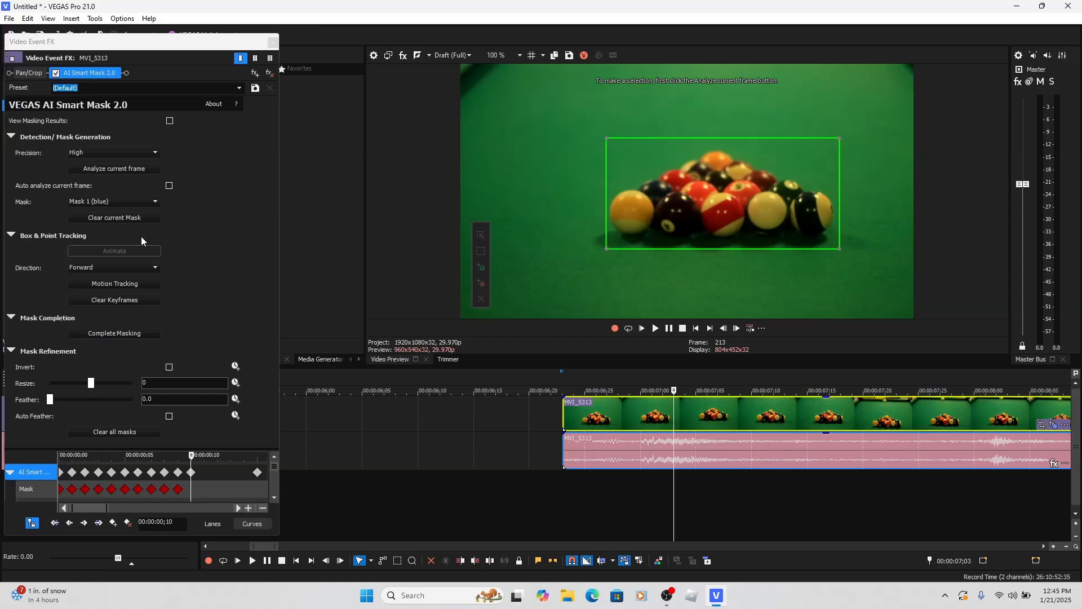
click(110, 172)
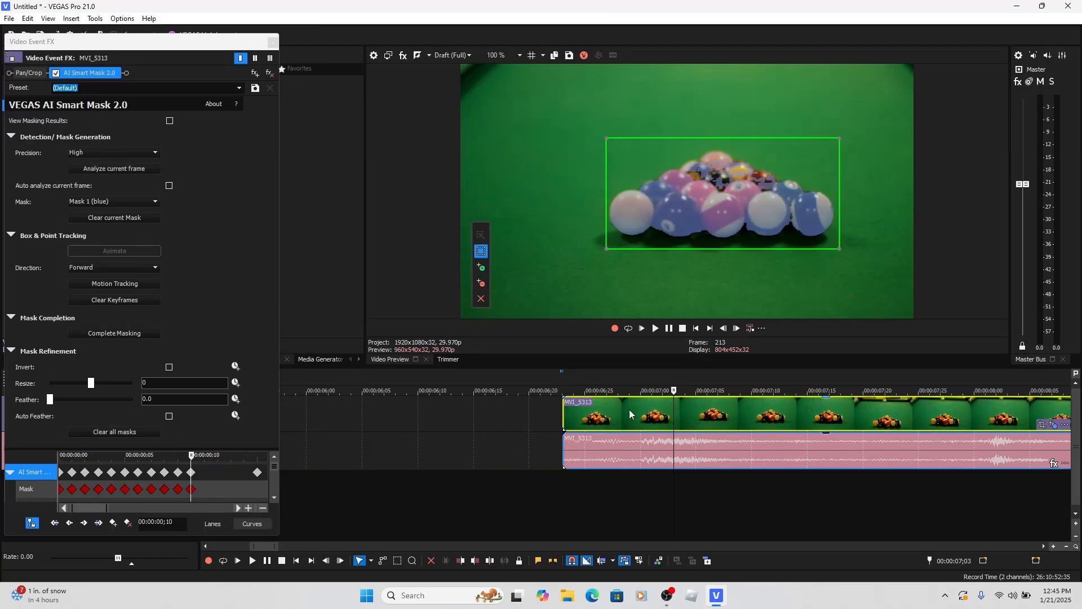
View the masking results for the cut-out billiard balls in the preview
scroll(629, 409, down, 2)
scroll(637, 428, down, 1)
scroll(637, 429, up, 1)
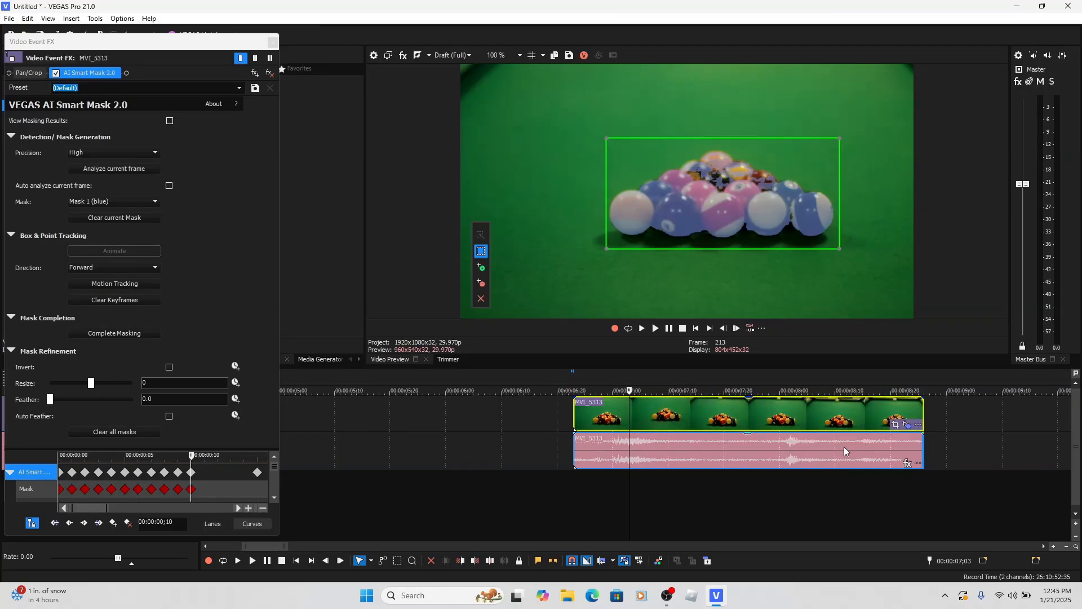
click(170, 121)
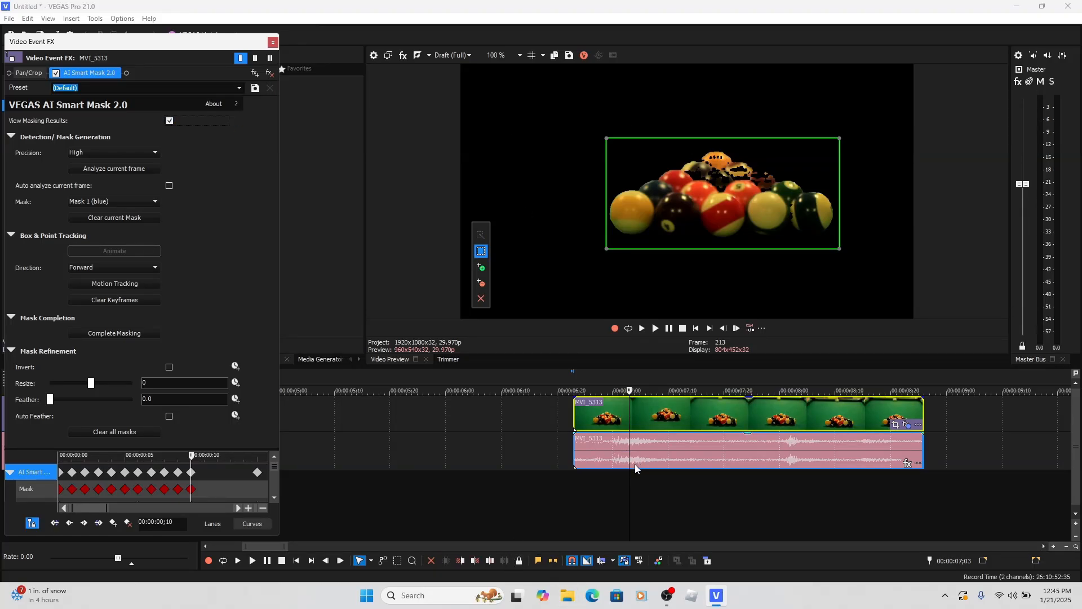
Add a marker at 00:00:07;03 and trim the end of the clip back to that marker
click(629, 409)
key(m)
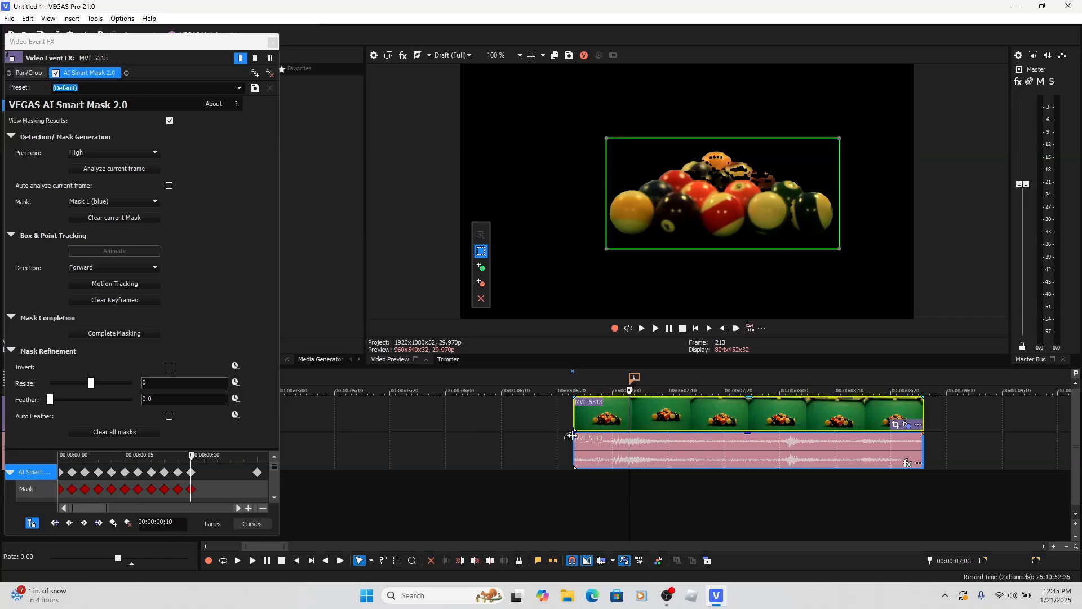
click(574, 412)
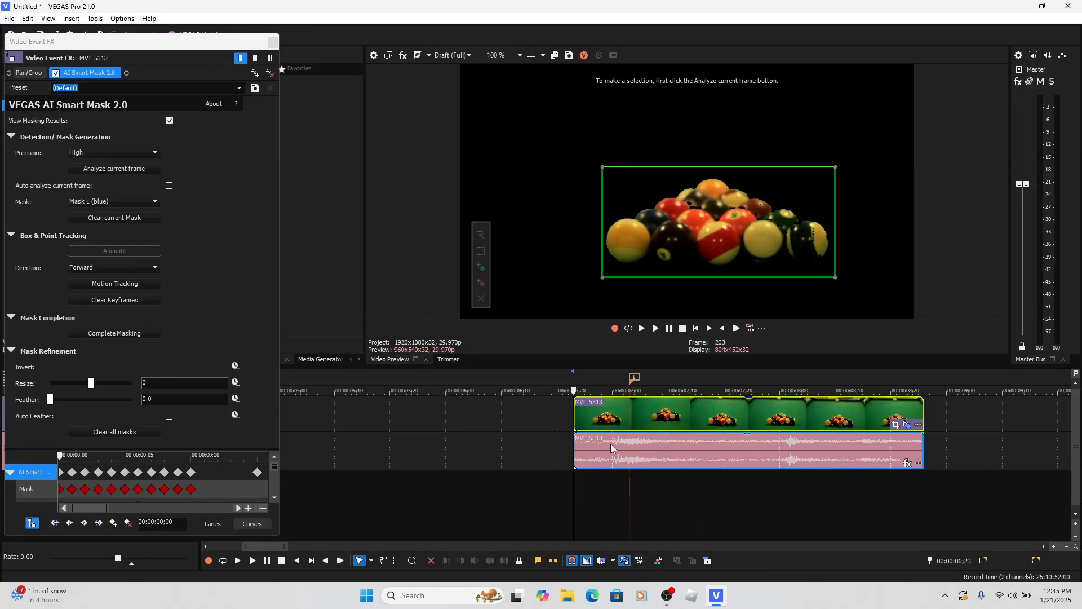
drag(923, 415, 629, 417)
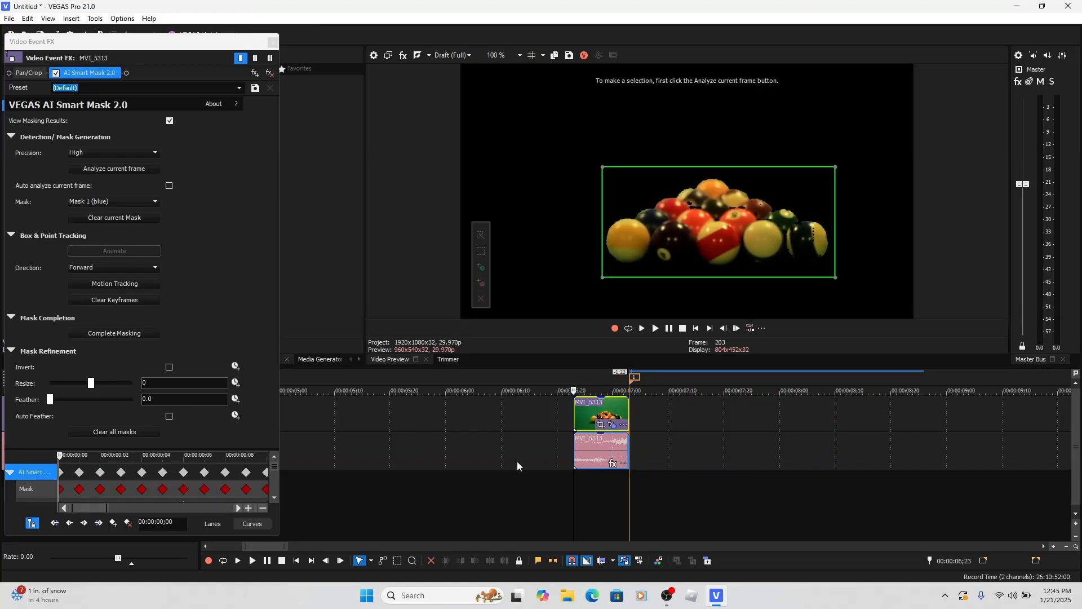
Play the trimmed clip and step back and forth through its frames to check the cut-out of the balls
click(571, 419)
key(space)
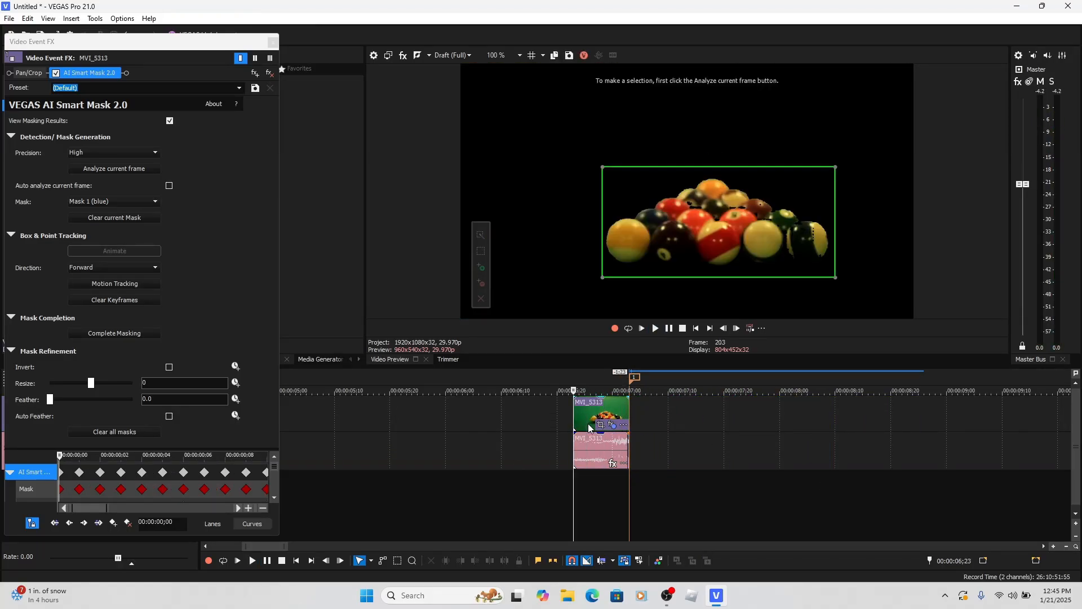
key(space)
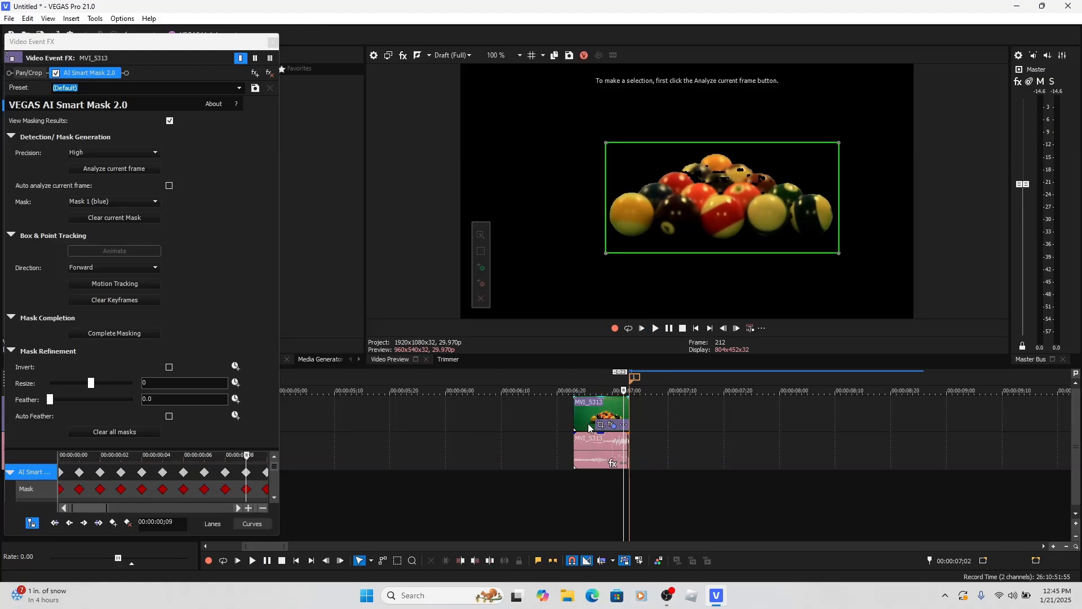
key(Left)
key(Left)
key(Left)
key(Left)
key(Left)
key(Left)
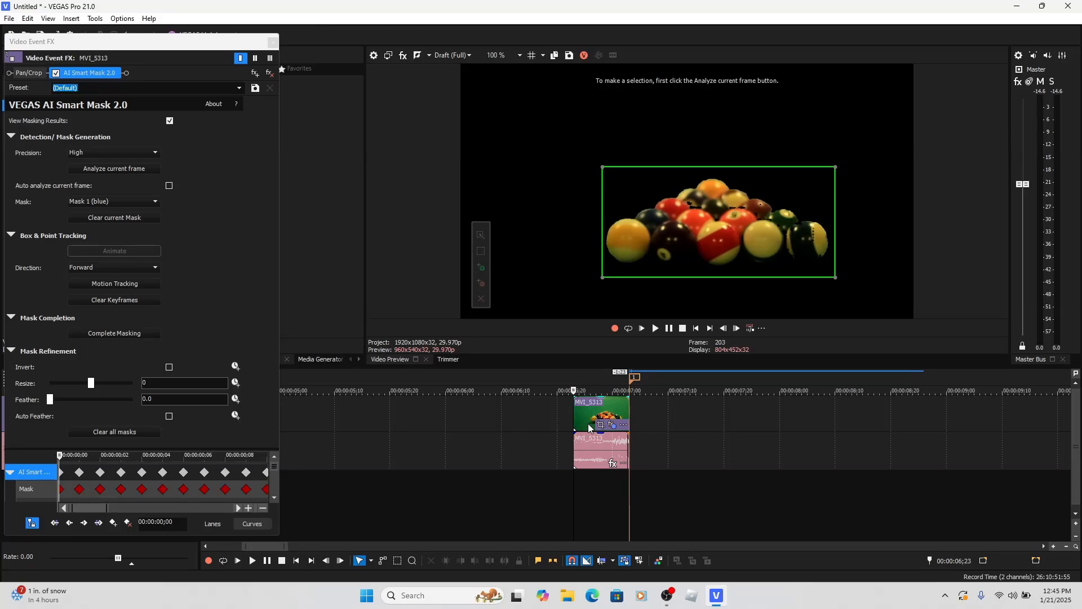
key(Right)
key(Right)
key(Right)
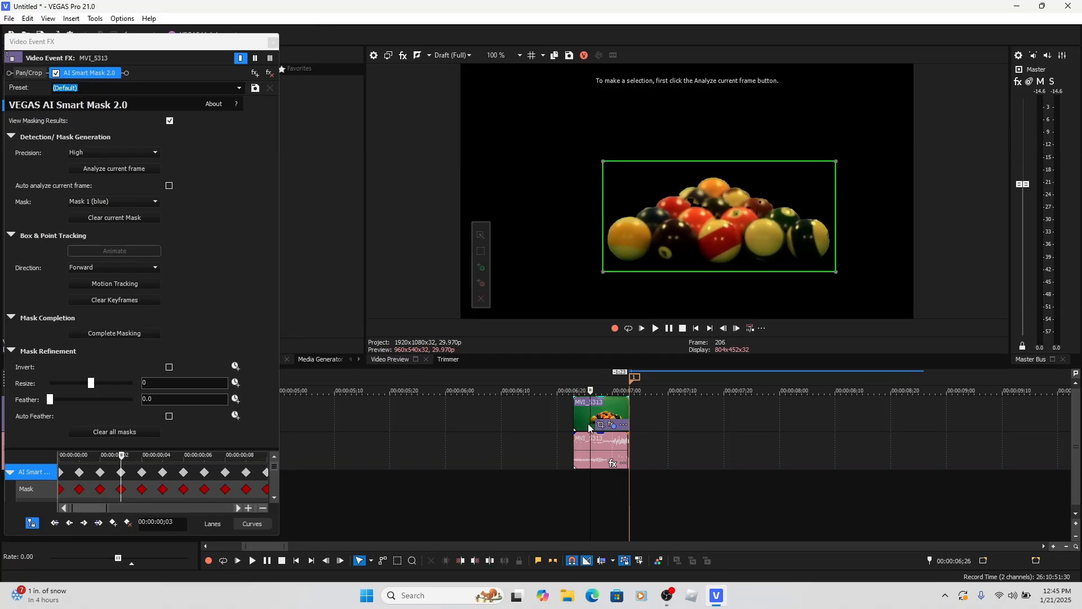
key(Right)
key(Right)
key(Right)
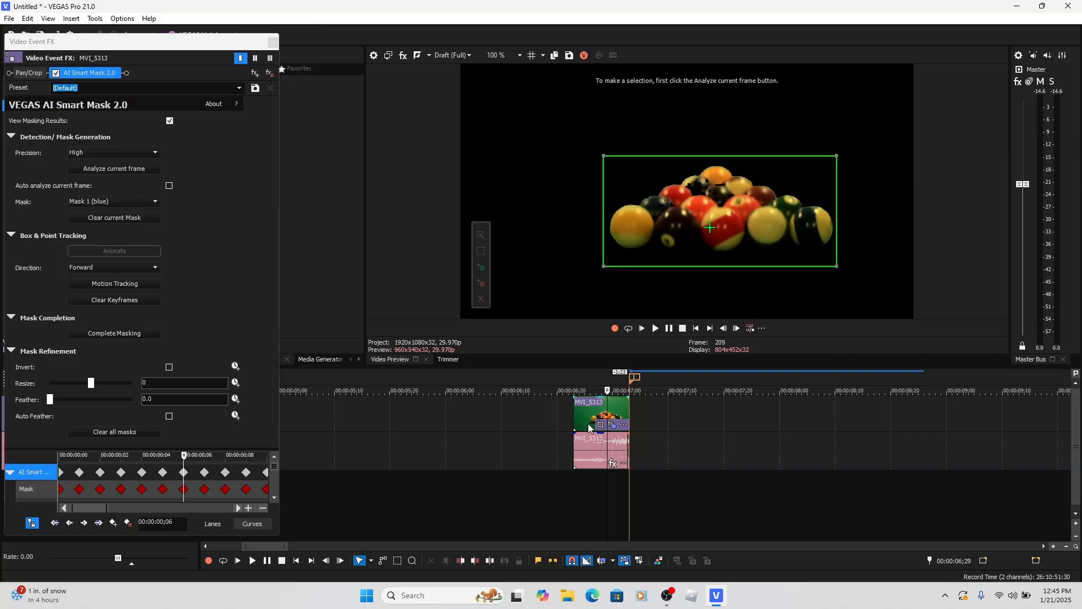
key(Right)
key(Right)
key(Right)
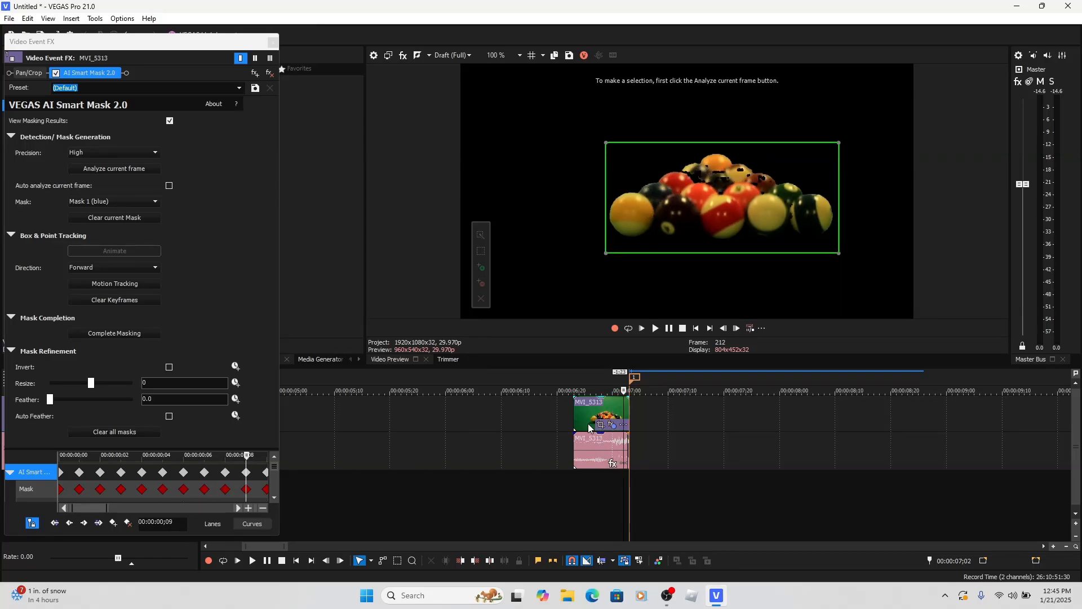
key(Left)
key(Left)
key(Left)
key(Left)
key(Left)
key(Left)
key(Left)
key(Left)
key(Left)
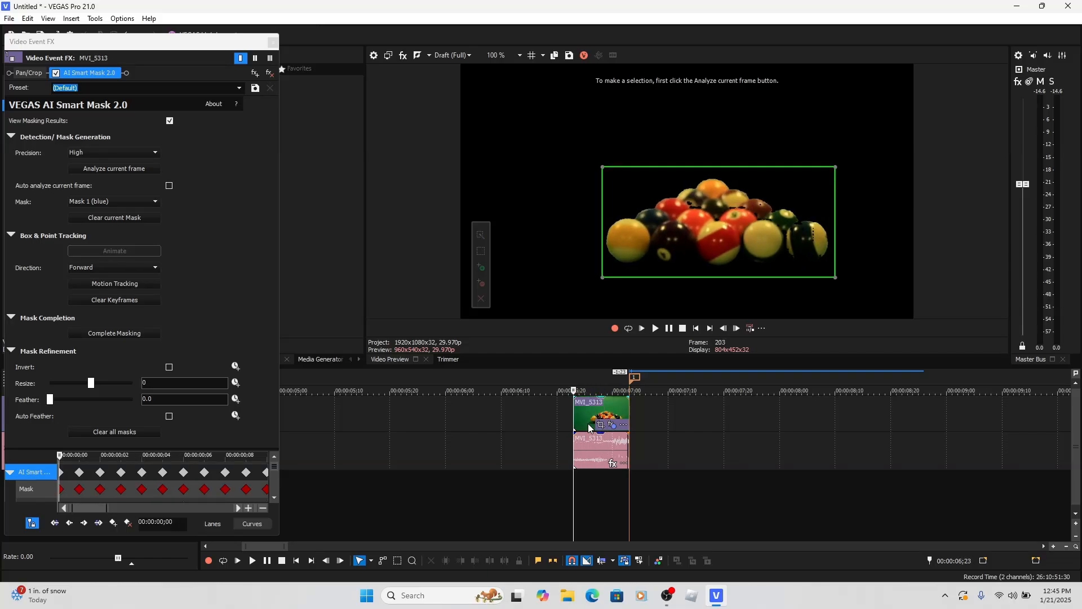
key(space)
key(Right)
key(Right)
key(Right)
key(Right)
key(Right)
key(Right)
key(Right)
key(Right)
key(Right)
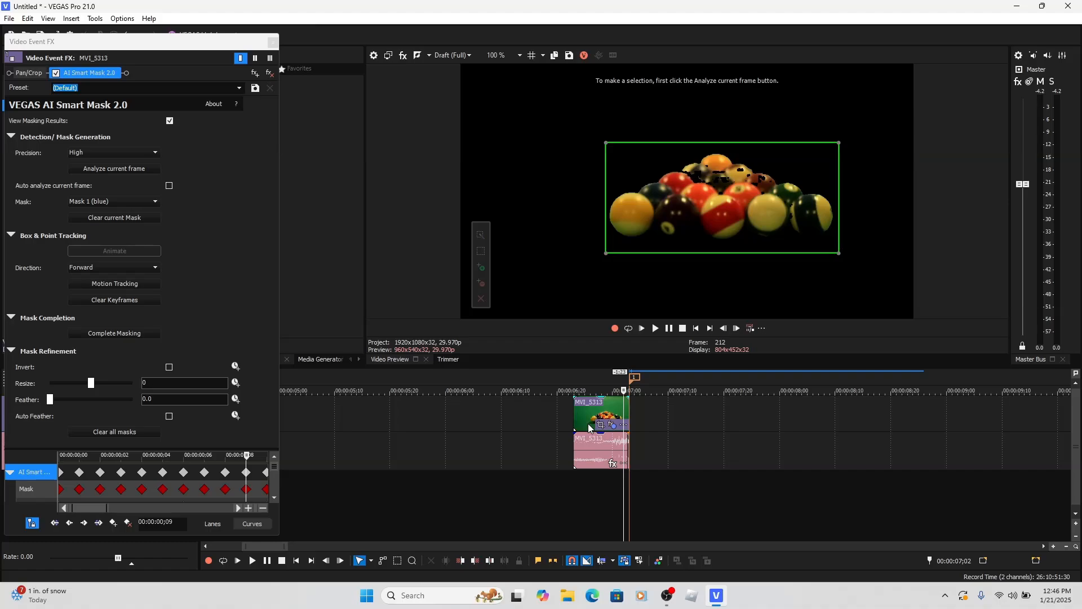
key(Left)
key(Left)
key(Left)
key(Left)
key(Left)
key(Left)
key(Left)
key(Left)
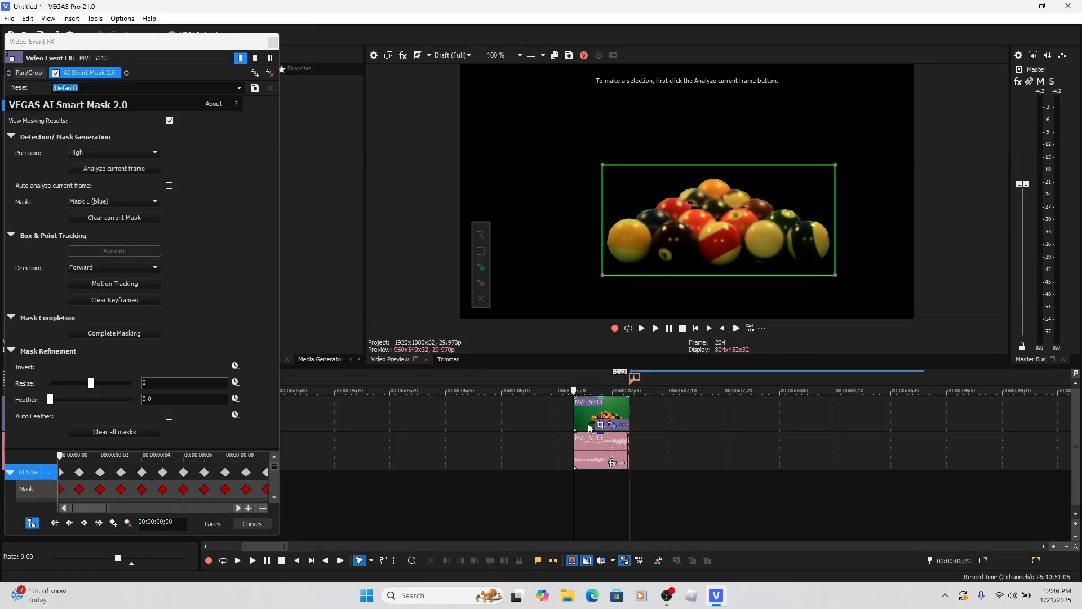
key(Left)
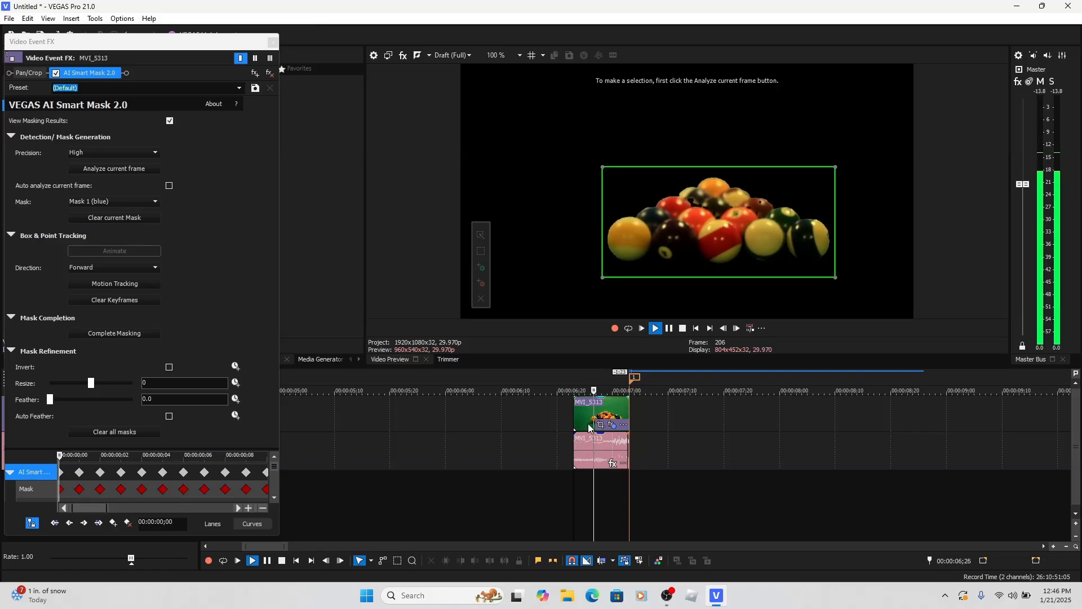
key(space)
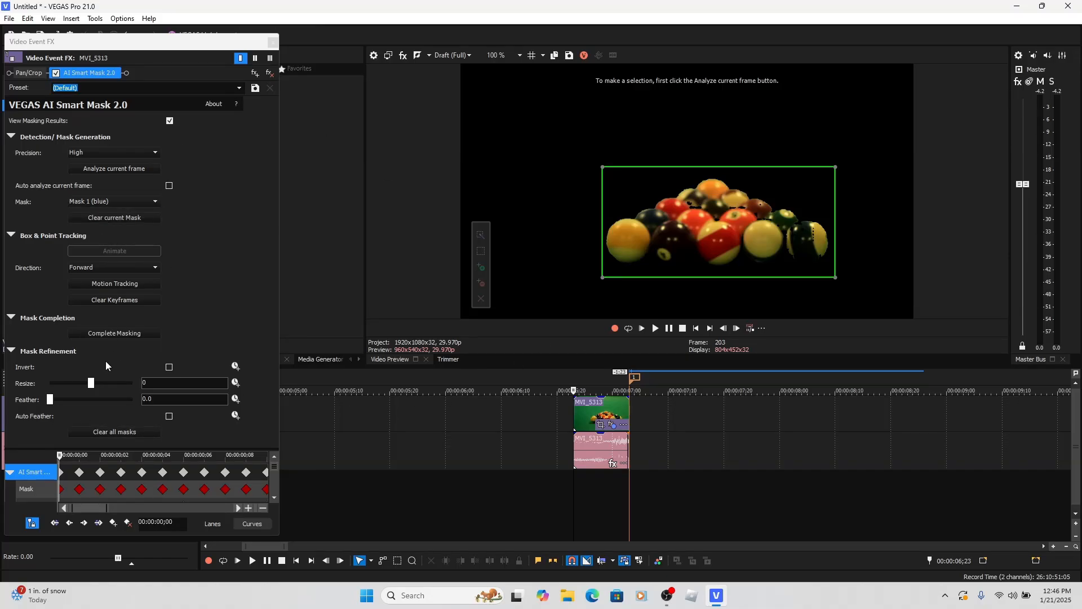
Stop viewing the masking results, remove the AI Smart Mask 2.0 effect from the clip, and close the effects window
click(170, 120)
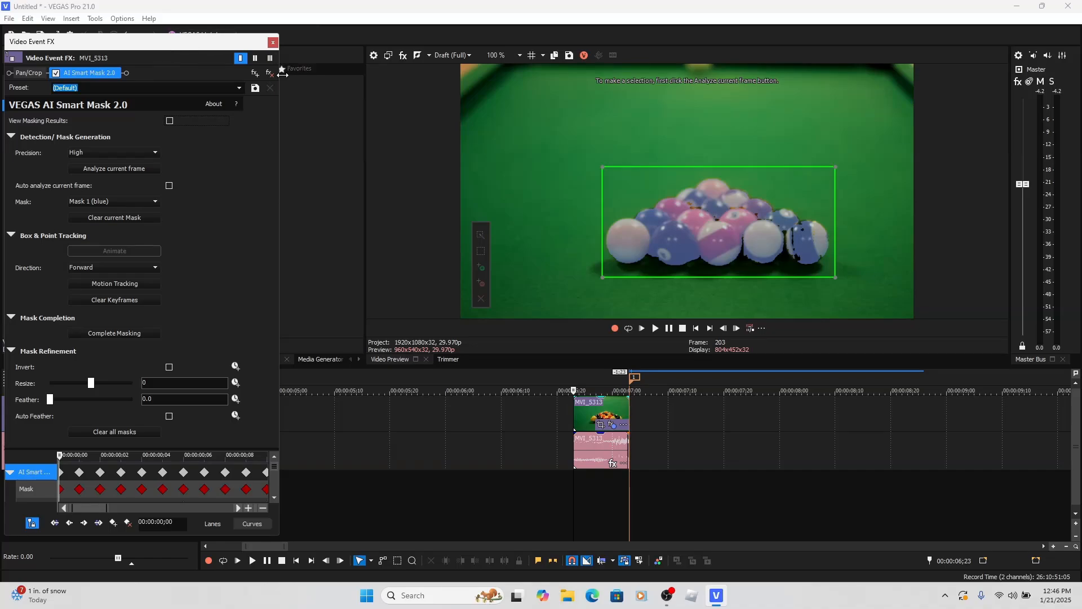
click(87, 71)
click(274, 75)
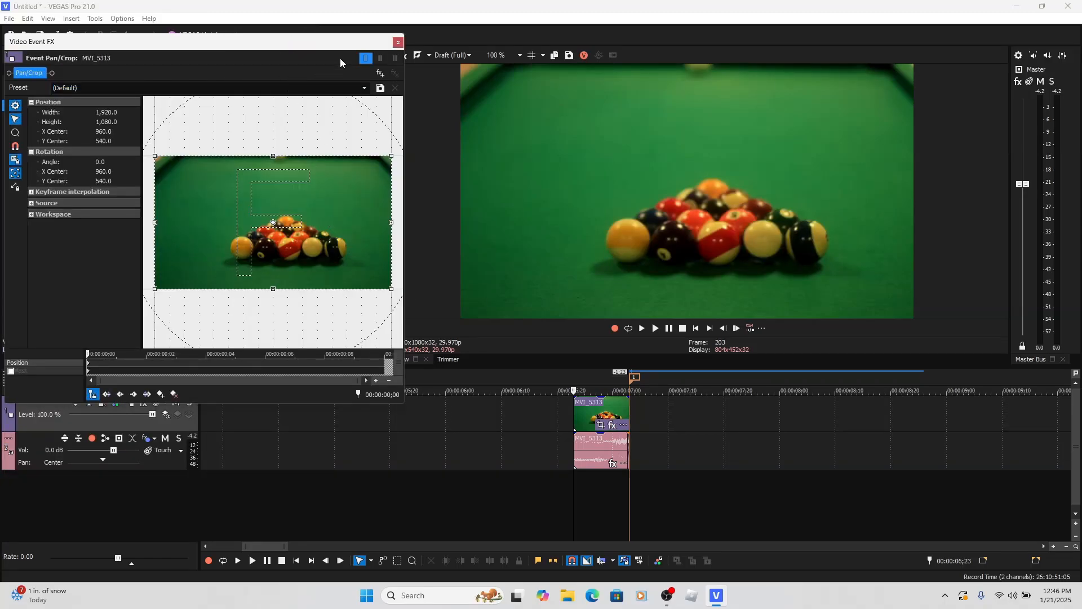
click(398, 42)
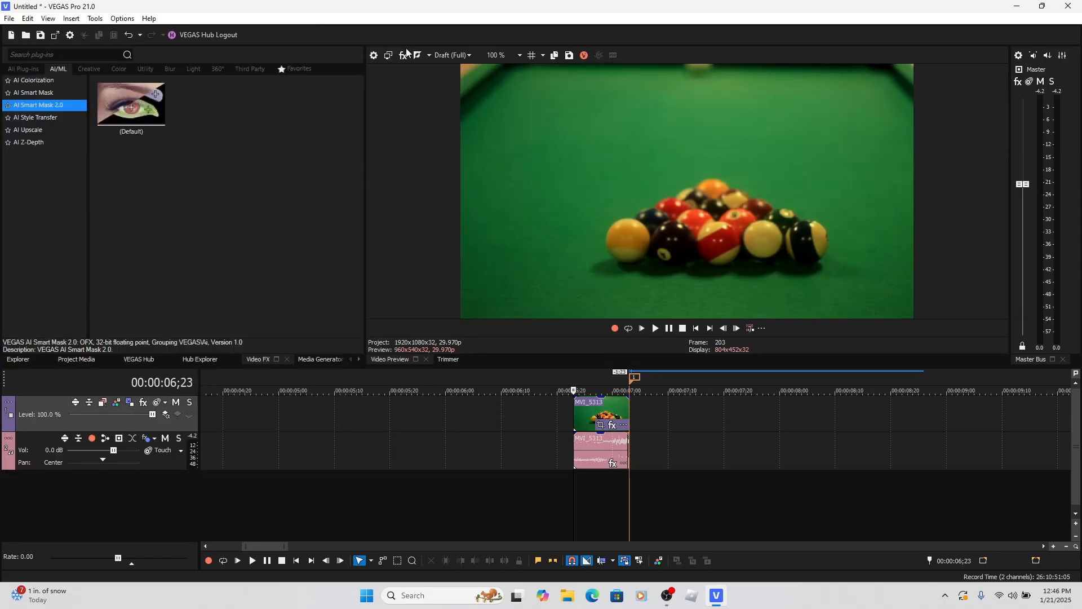
Delete the timeline marker and move the trimmed clip about 24 frames earlier, placing the playhead near its start
click(584, 415)
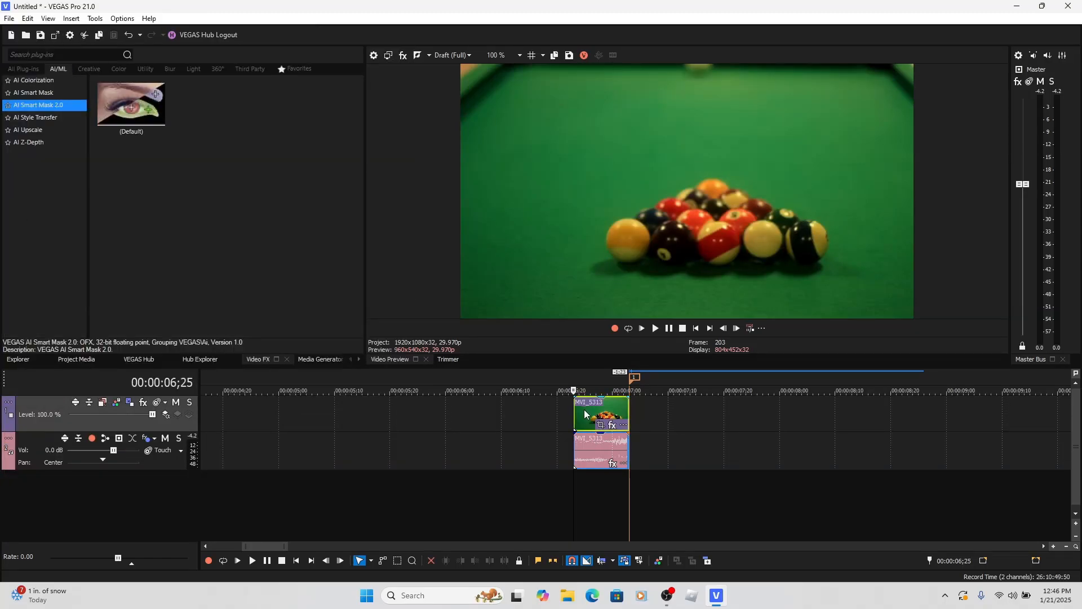
right_click(636, 379)
click(674, 418)
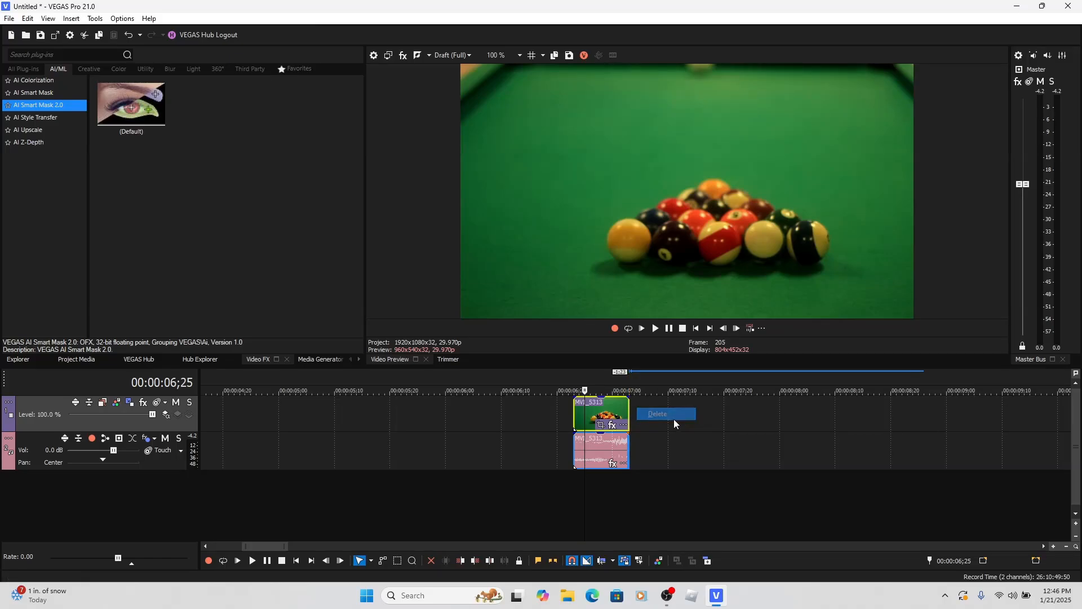
drag(586, 416, 454, 427)
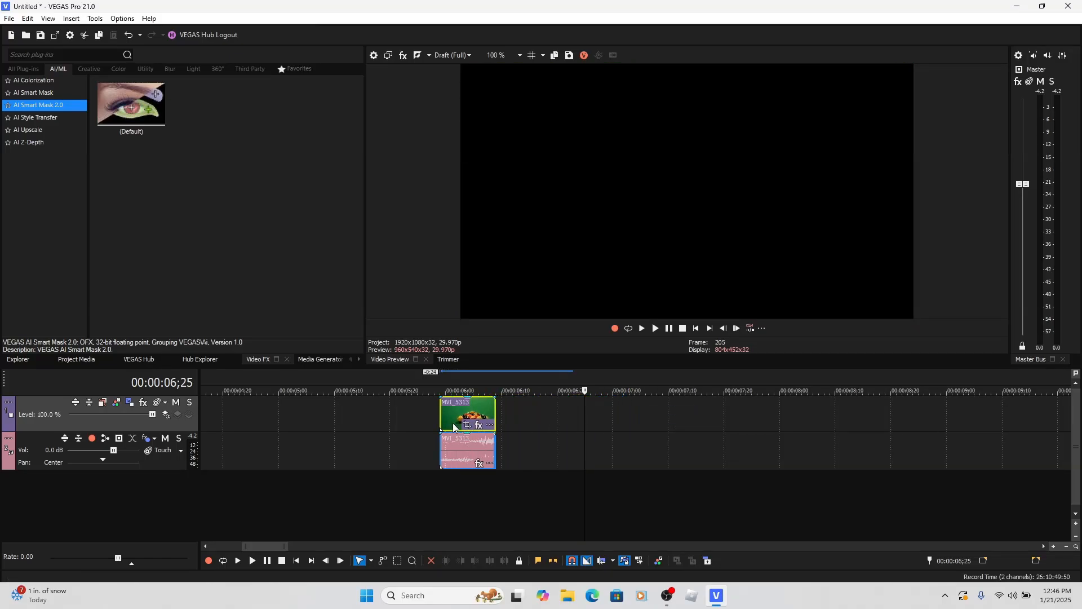
click(451, 426)
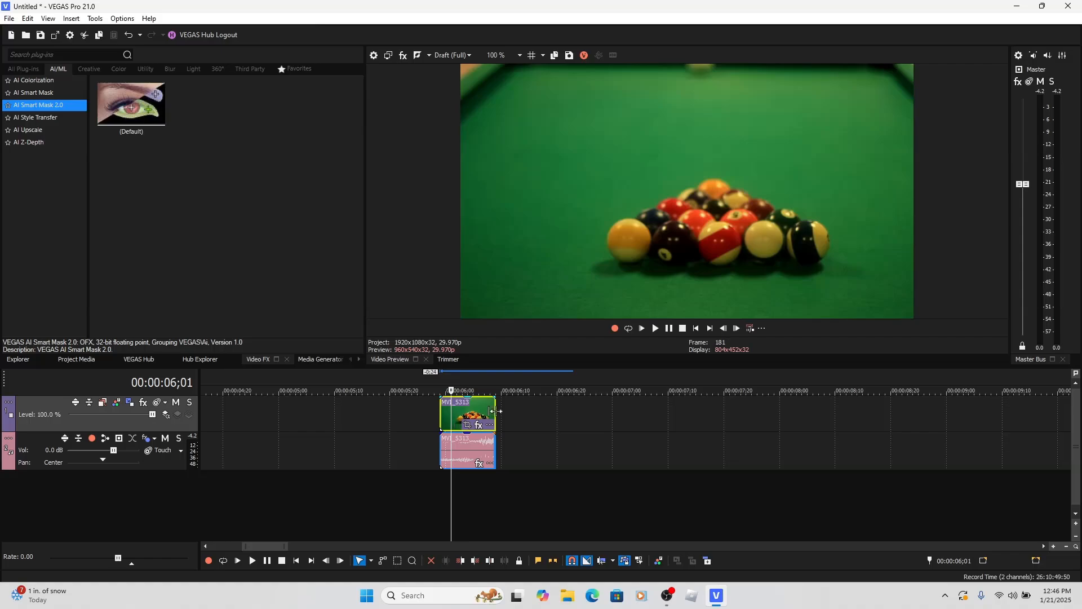
Open Event Pan/Crop for the trimmed clip, with the whole frame in view, and switch to its Mask track
click(467, 426)
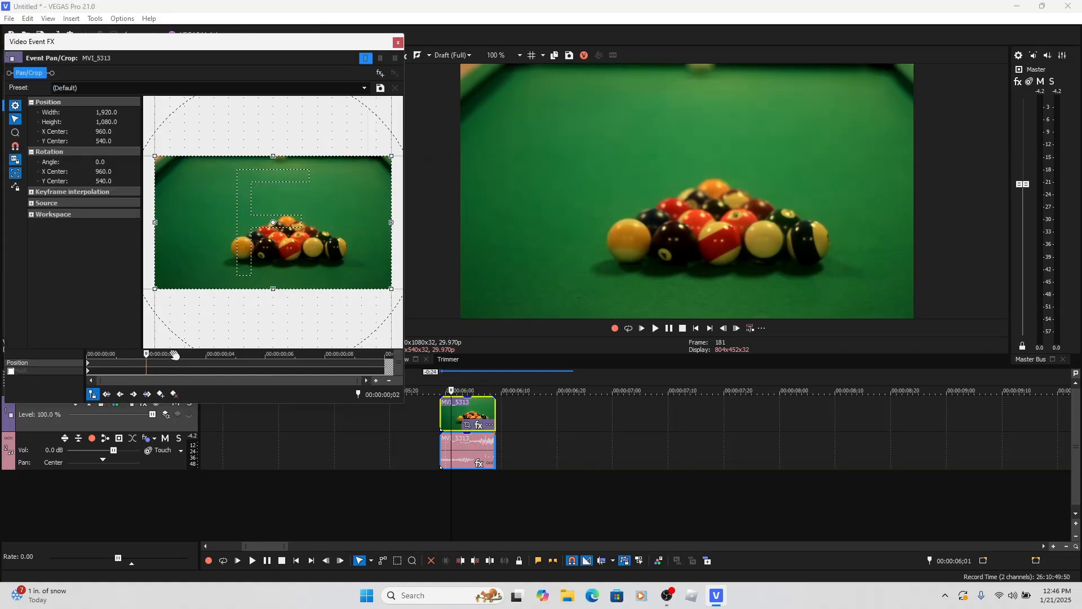
scroll(186, 333, down, 2)
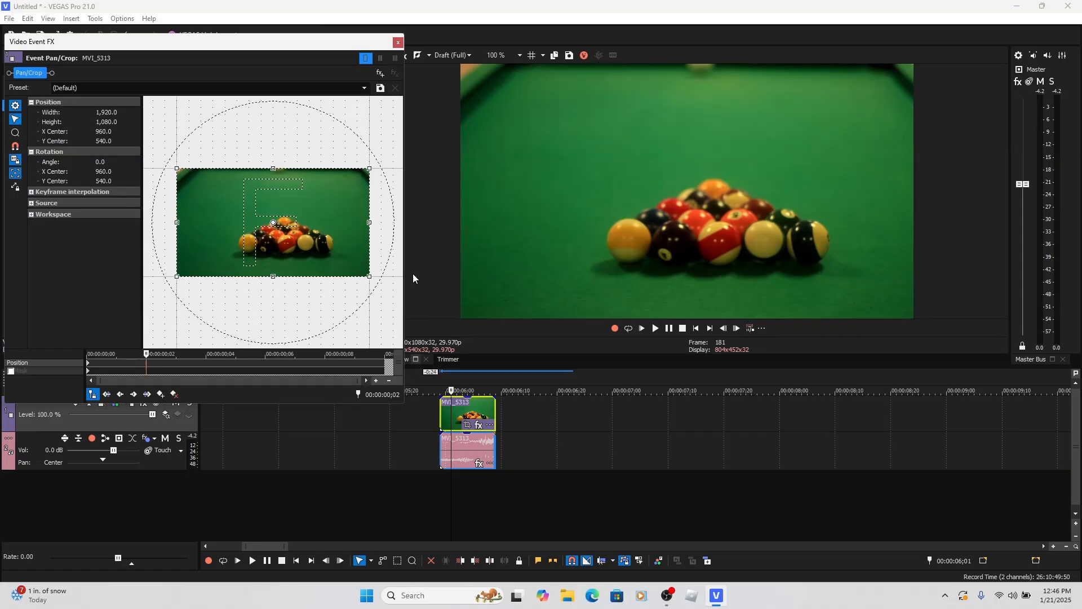
scroll(270, 259, down, 1)
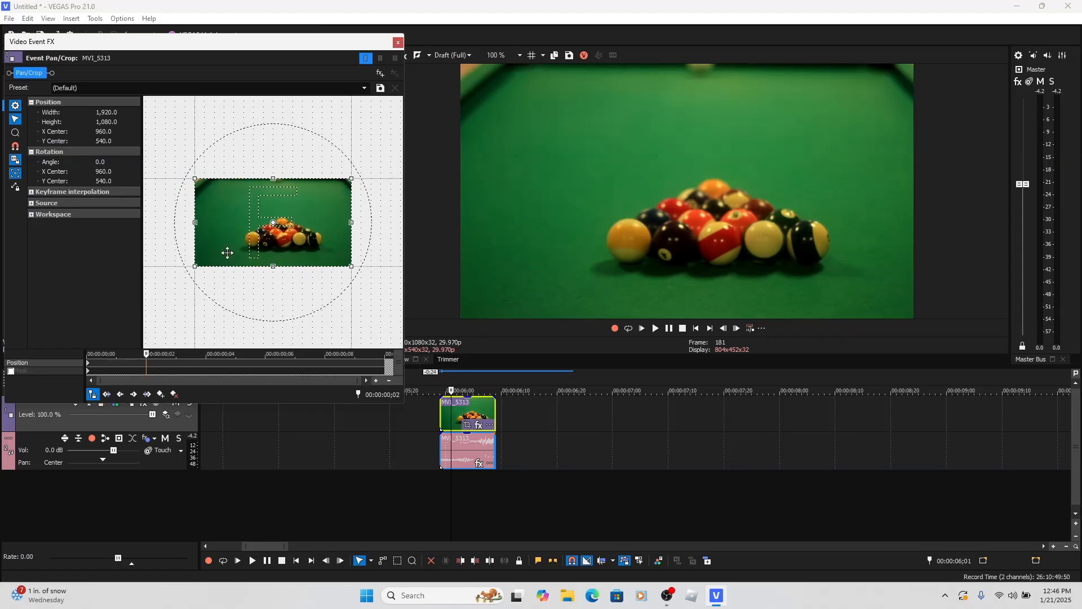
click(38, 371)
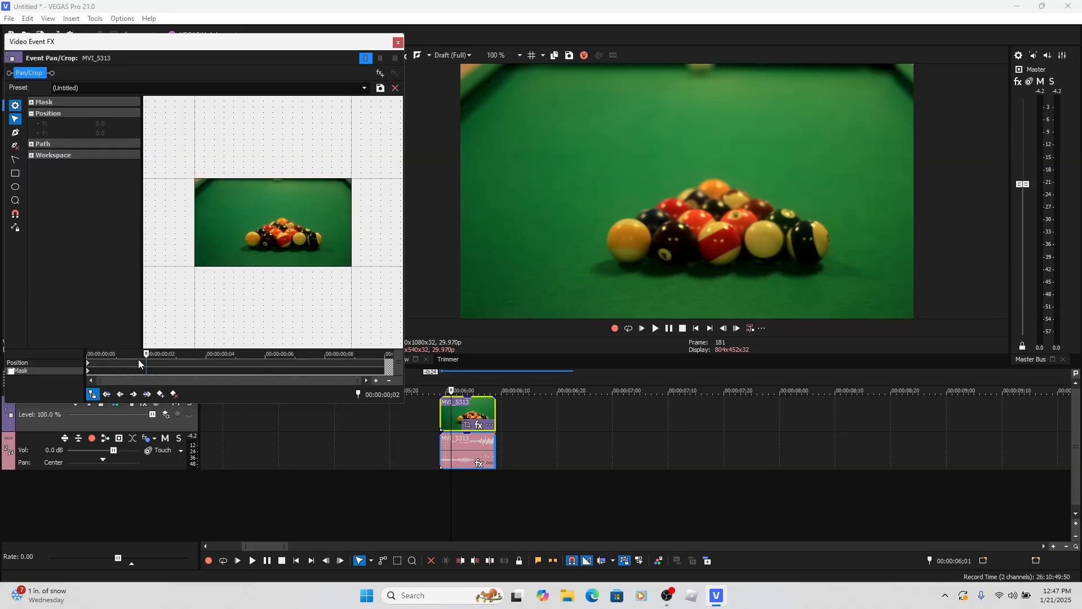
Draw a closed mask path of anchor points around the rack of balls at 00:00:00;02, and enable the mask
scroll(219, 288, up, 5)
scroll(256, 269, up, 3)
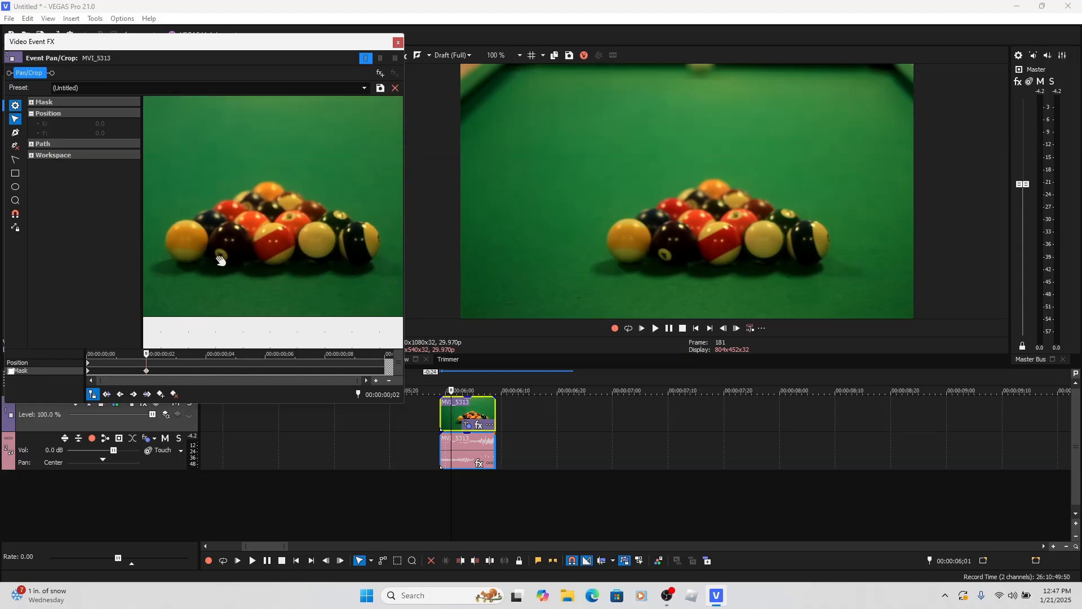
click(15, 133)
click(167, 227)
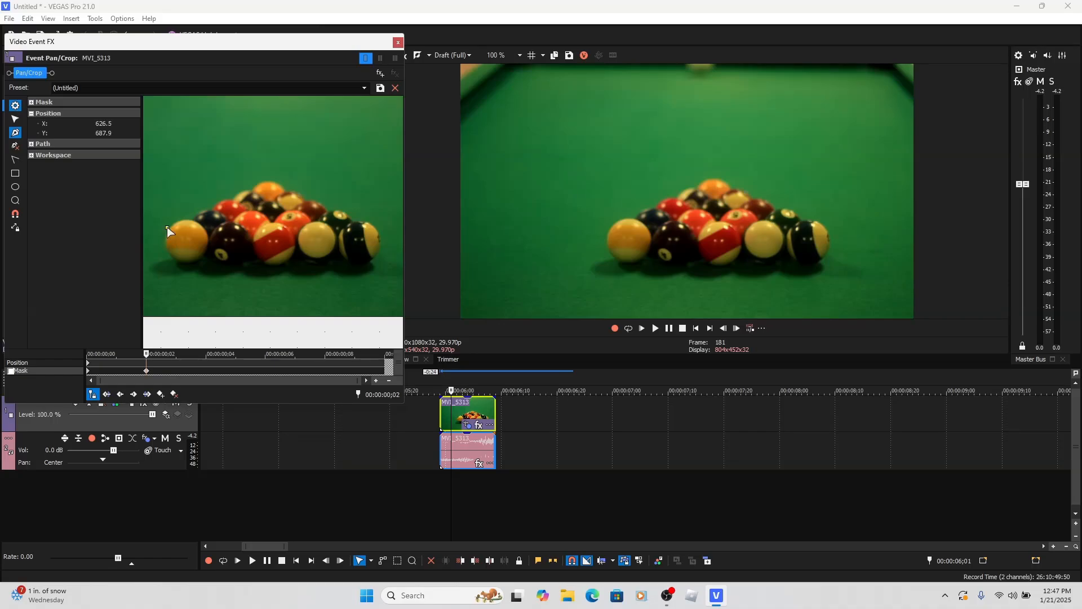
click(202, 209)
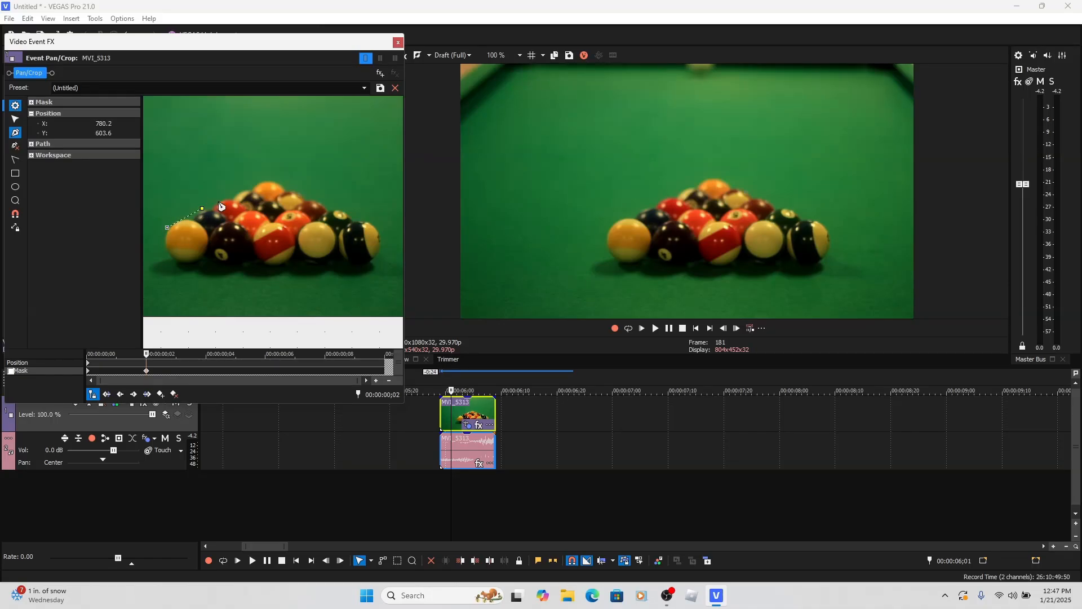
click(246, 186)
click(258, 179)
click(268, 178)
click(304, 195)
click(319, 200)
click(337, 208)
click(356, 216)
click(379, 261)
click(368, 269)
click(339, 267)
click(285, 267)
click(235, 268)
click(190, 264)
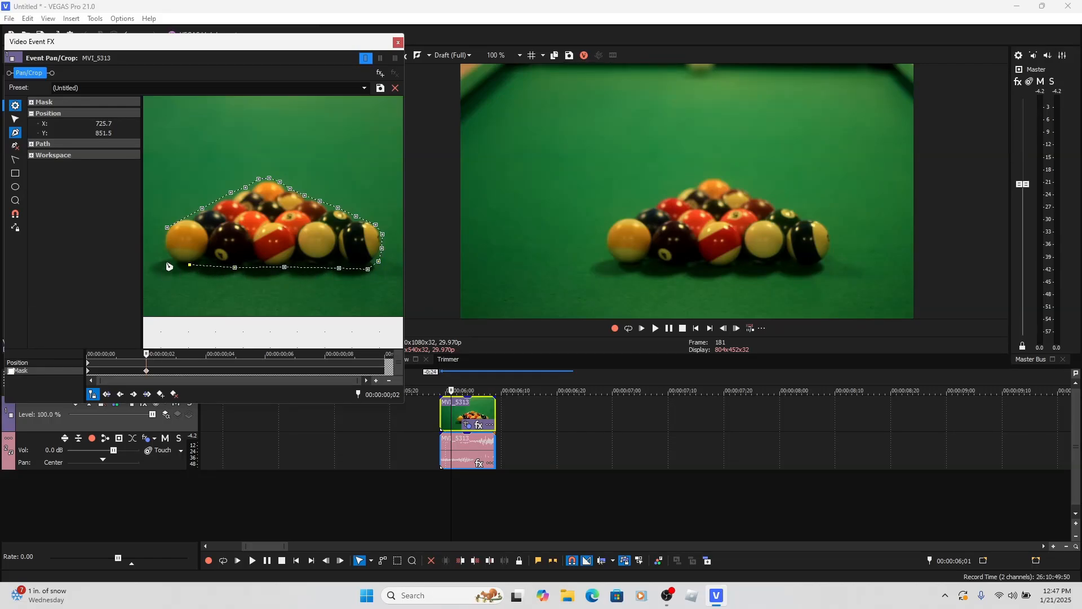
click(167, 259)
click(161, 241)
click(11, 371)
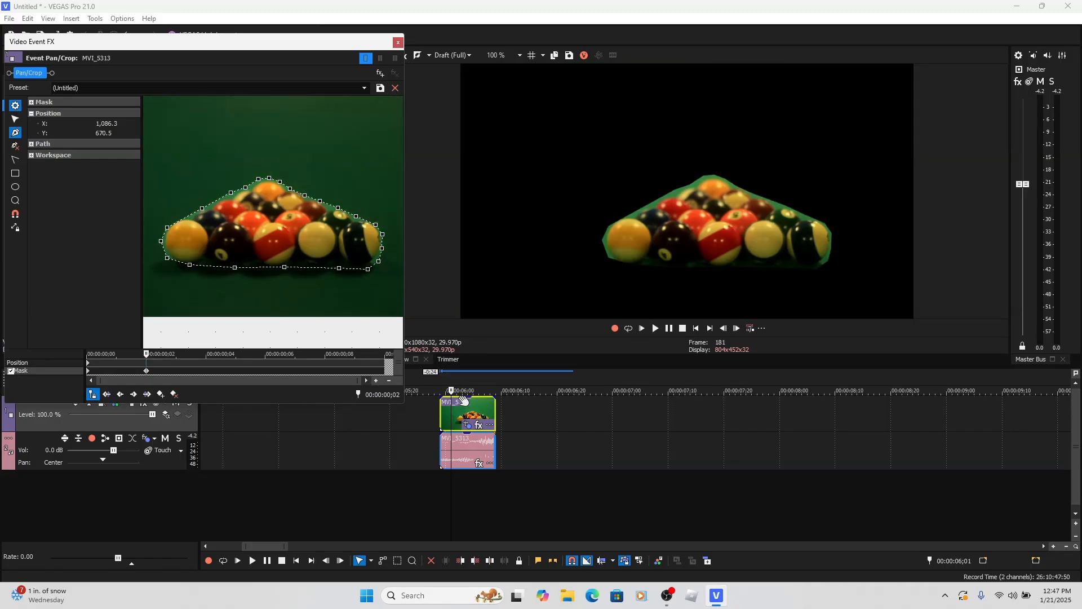
Compare the clip's unmasked first frame with the masked frame at 00:00:00;02
scroll(479, 420, up, 3)
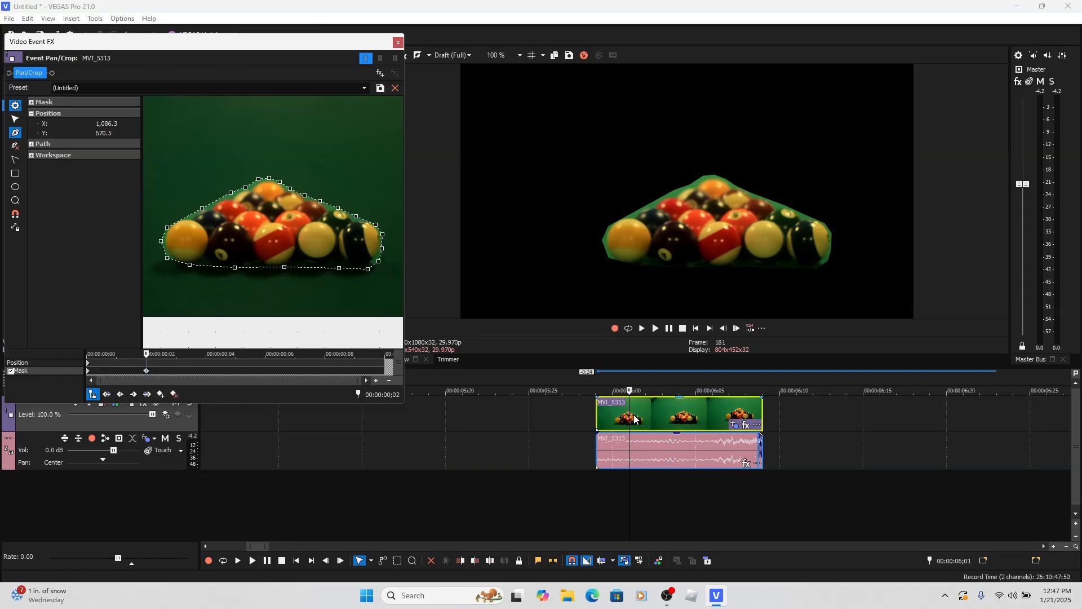
click(122, 394)
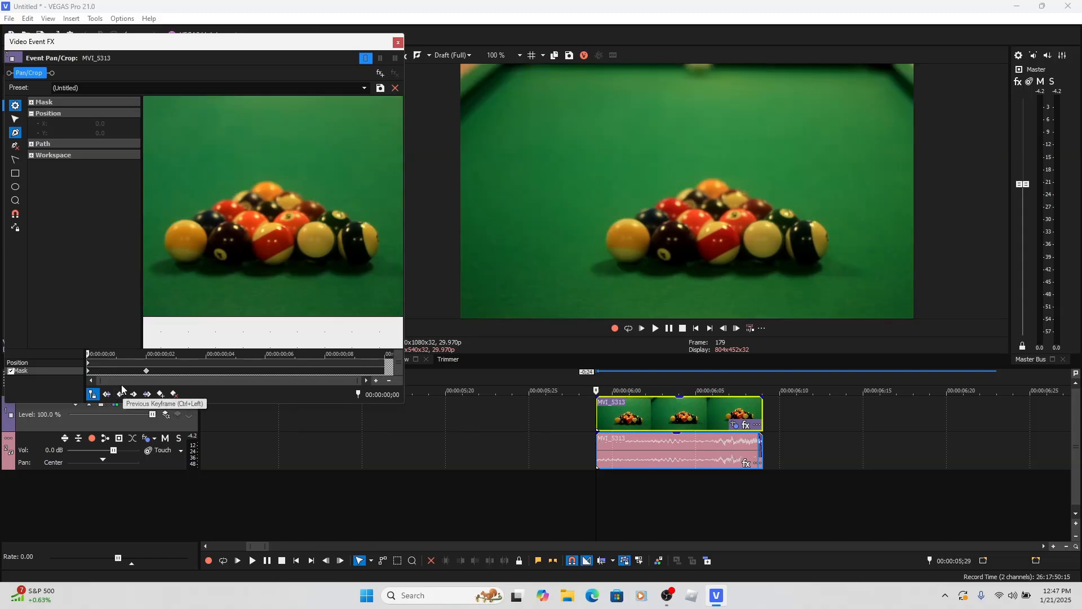
key(Right)
key(Right)
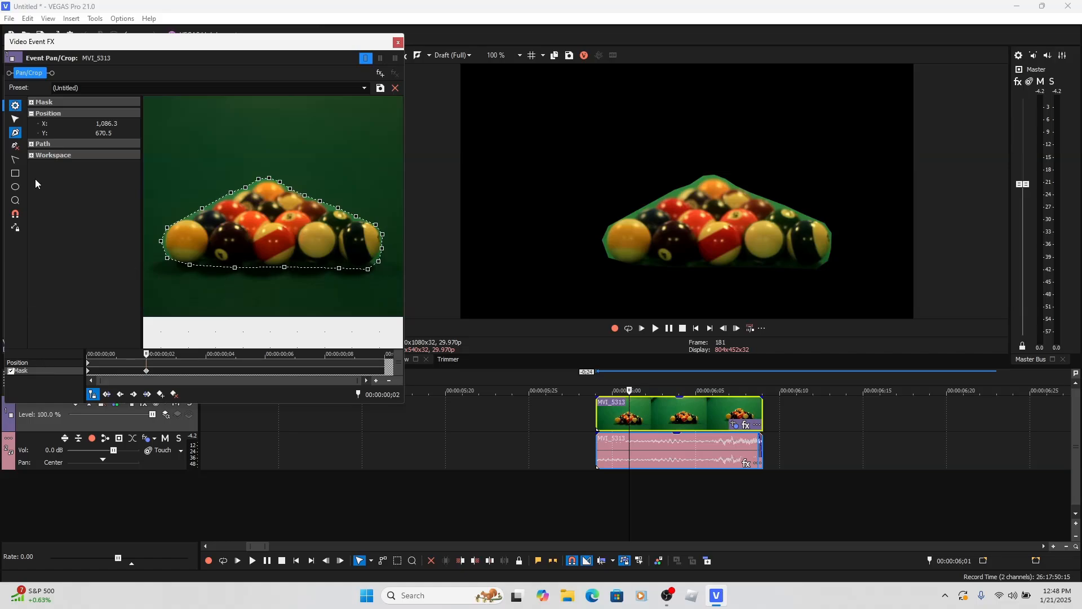
Select the entire mask path and move it to about X 1,082, Y 679 on the frame at 00:00:00;01
click(15, 119)
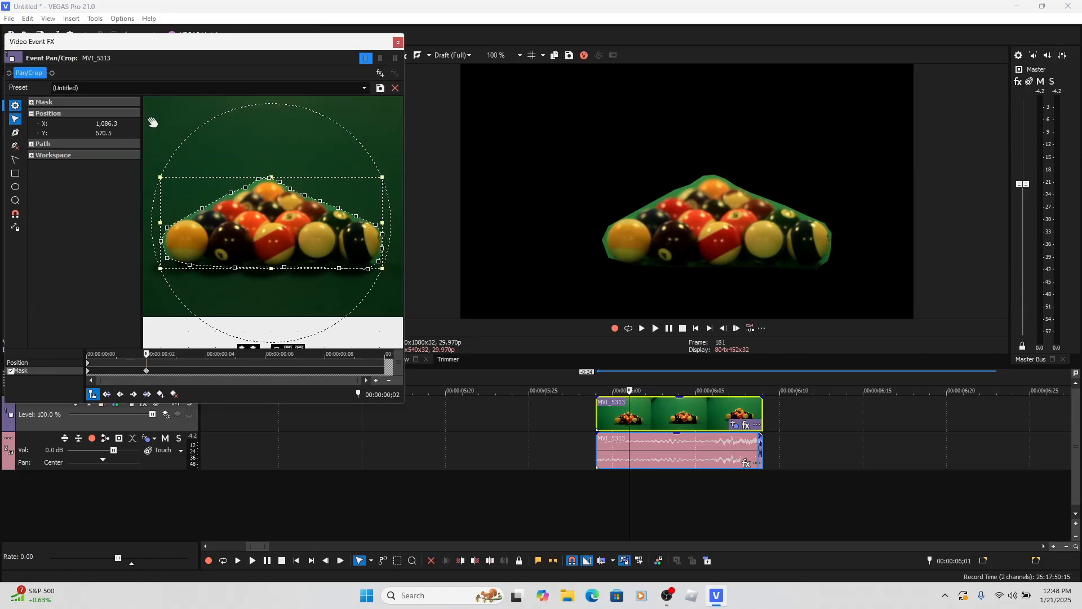
click(153, 123)
click(190, 213)
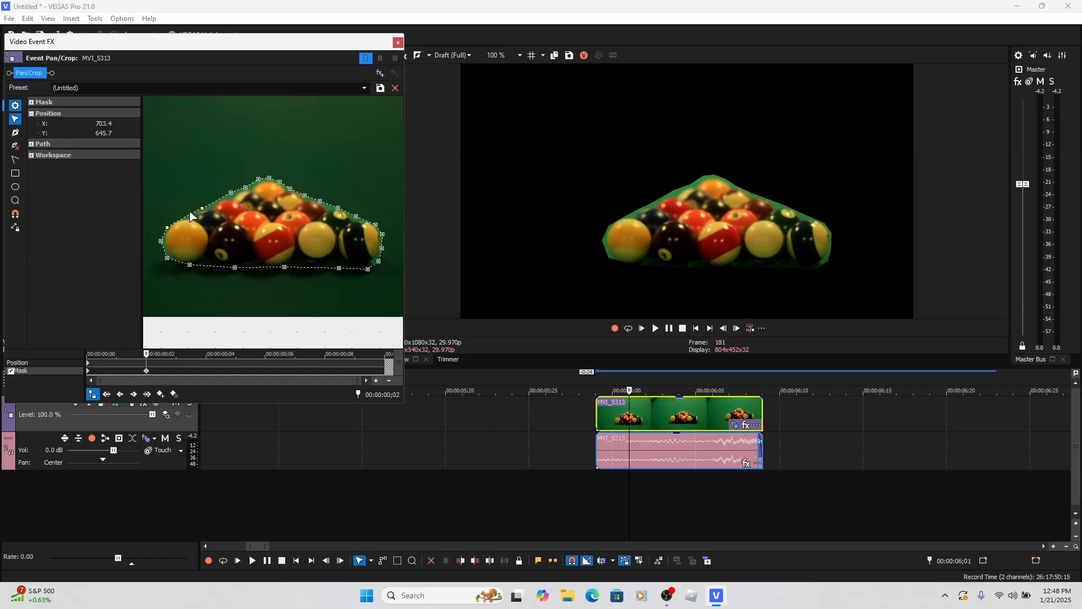
scroll(188, 188, down, 3)
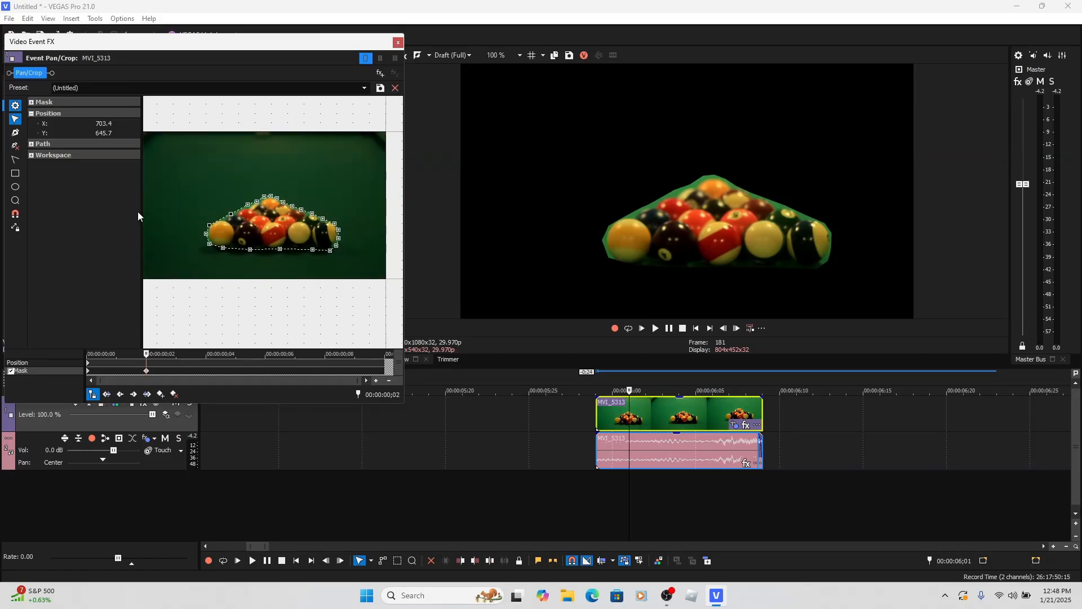
right_click(248, 206)
mouse_move(286, 225)
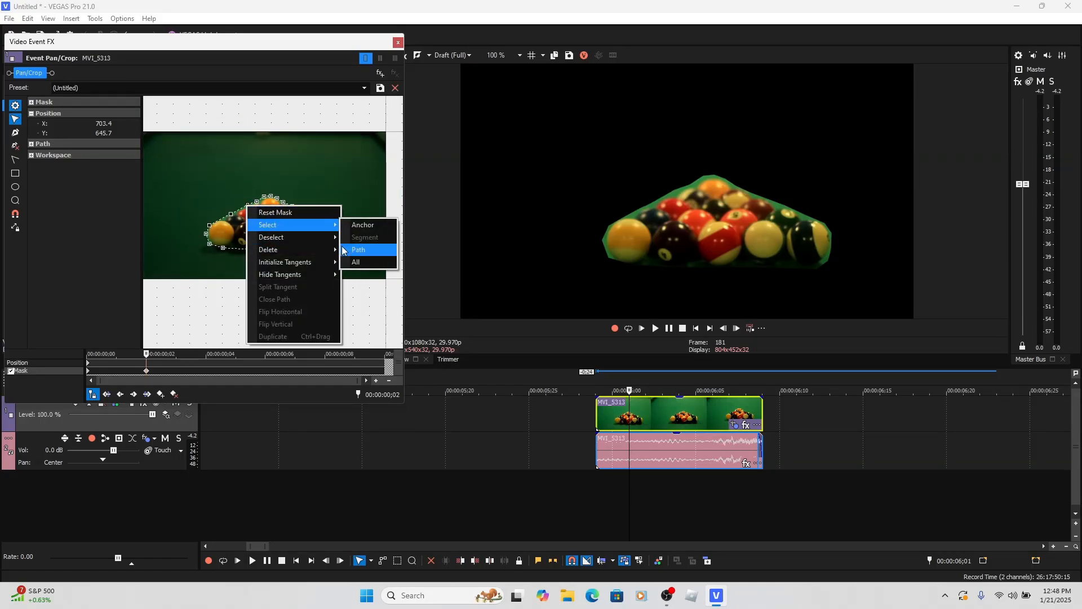
click(350, 262)
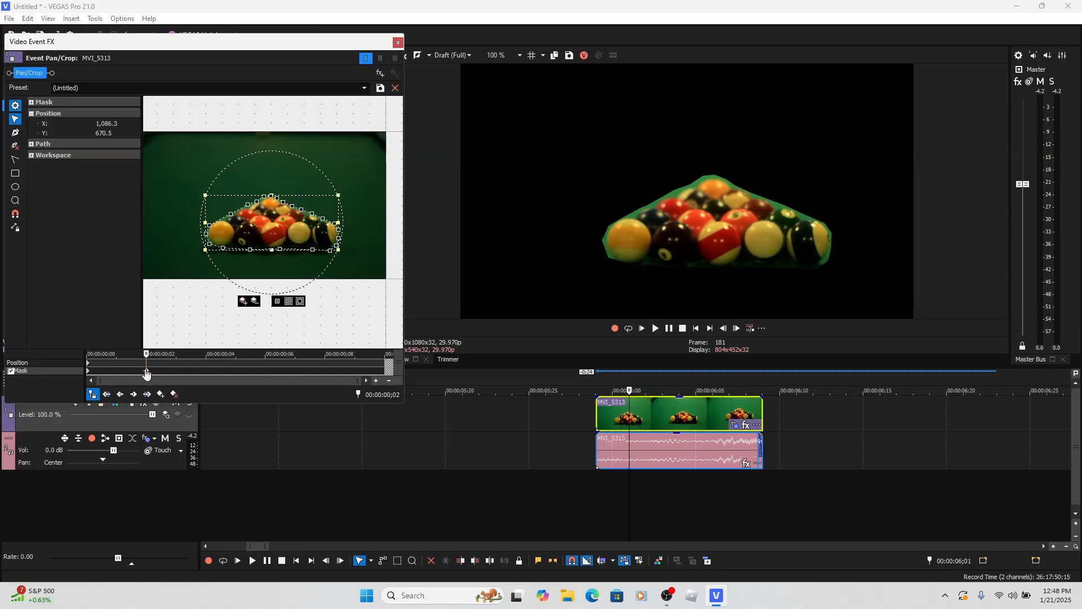
click(629, 408)
key(Right)
key(Left)
key(Left)
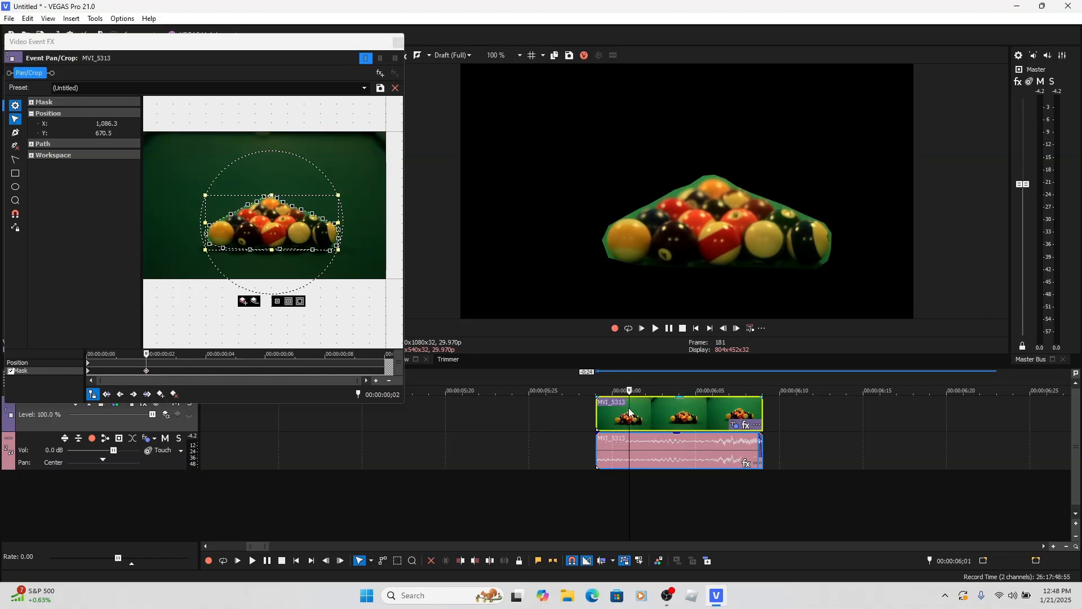
drag(267, 219, 275, 226)
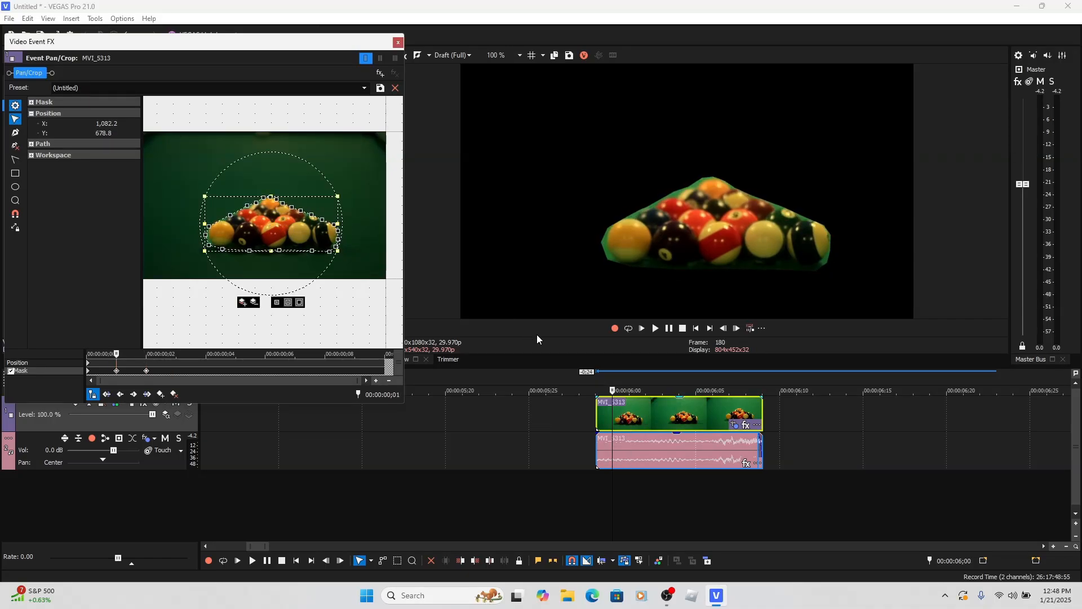
Draw a new closed mask path of anchor points around the rack of balls on the clip's first frame
click(611, 411)
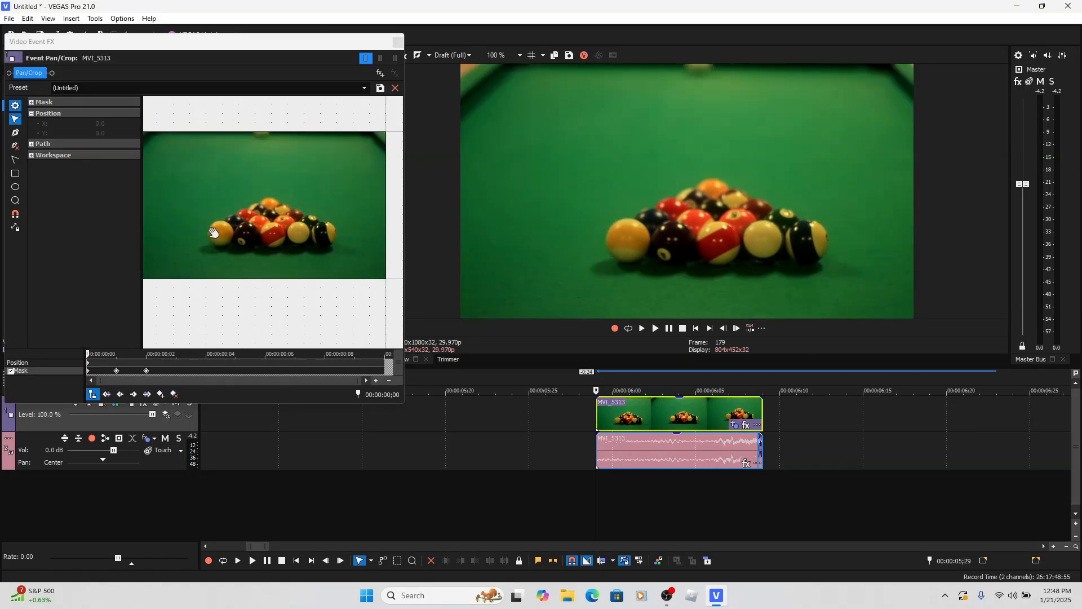
click(15, 133)
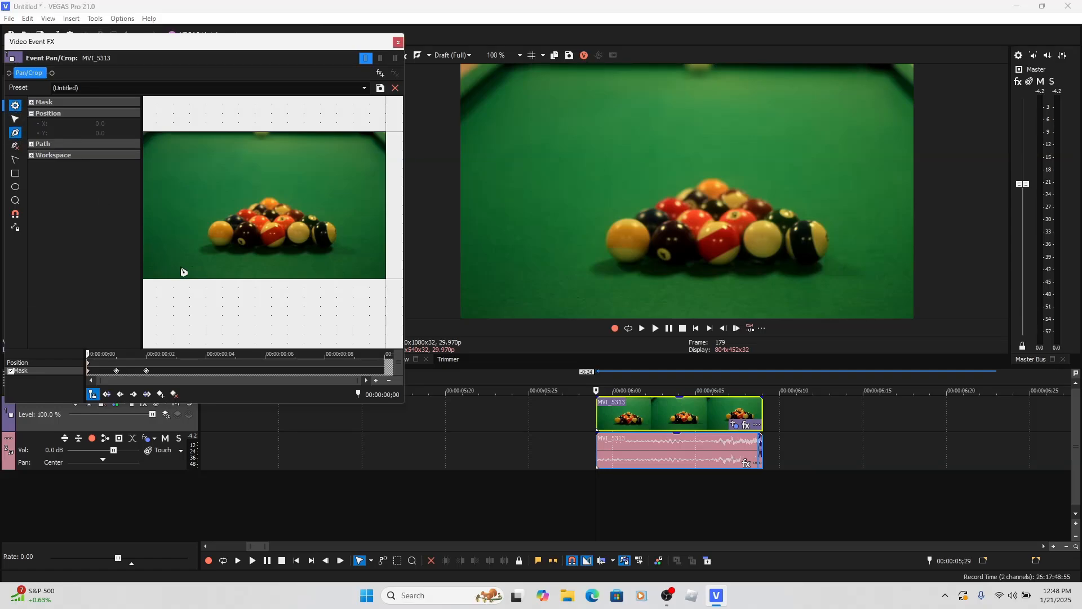
scroll(208, 227, up, 2)
click(183, 224)
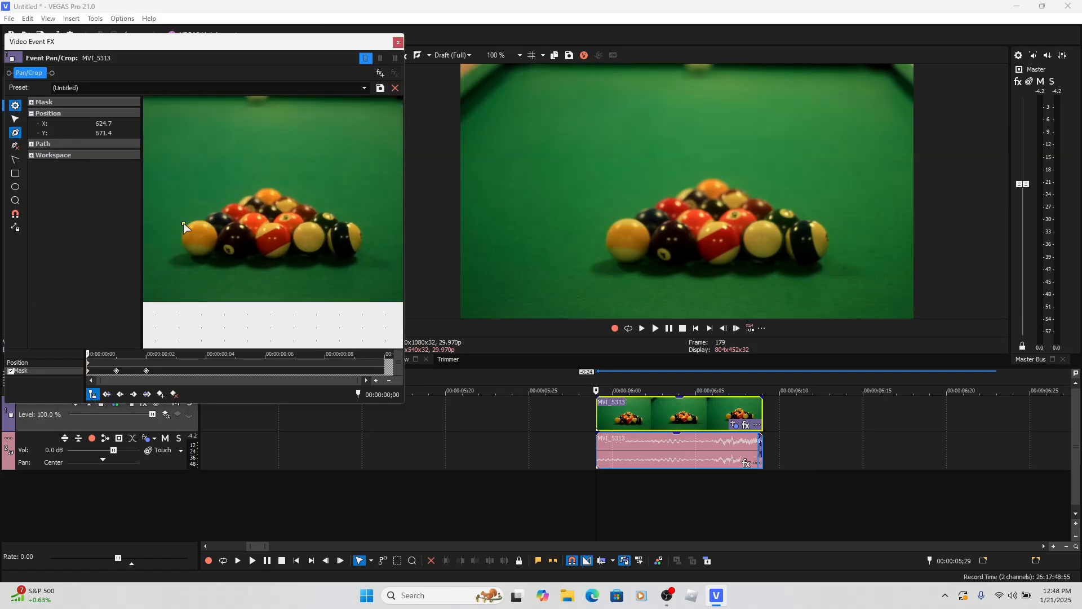
click(208, 210)
click(236, 197)
click(259, 189)
click(285, 193)
click(307, 204)
click(332, 215)
click(364, 238)
click(335, 262)
click(300, 259)
click(267, 261)
click(234, 257)
click(211, 260)
click(190, 257)
click(179, 250)
click(177, 234)
click(184, 226)
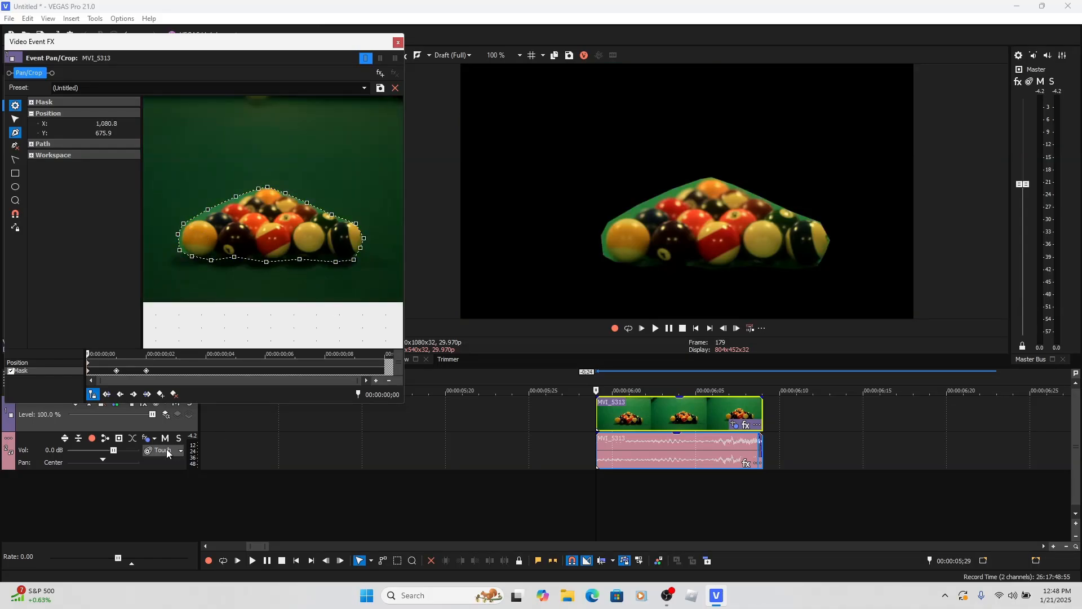
Review the mask keyframes at 00:00:00;01 and 00:00:00;02, and try deleting the whole mask at 00:00:00;03
click(117, 372)
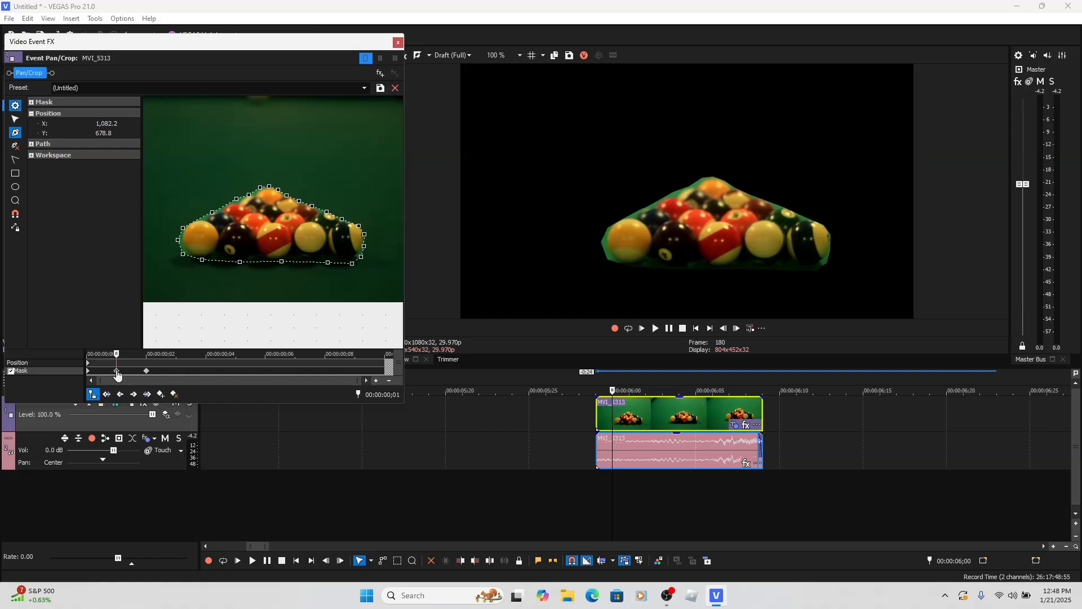
click(146, 371)
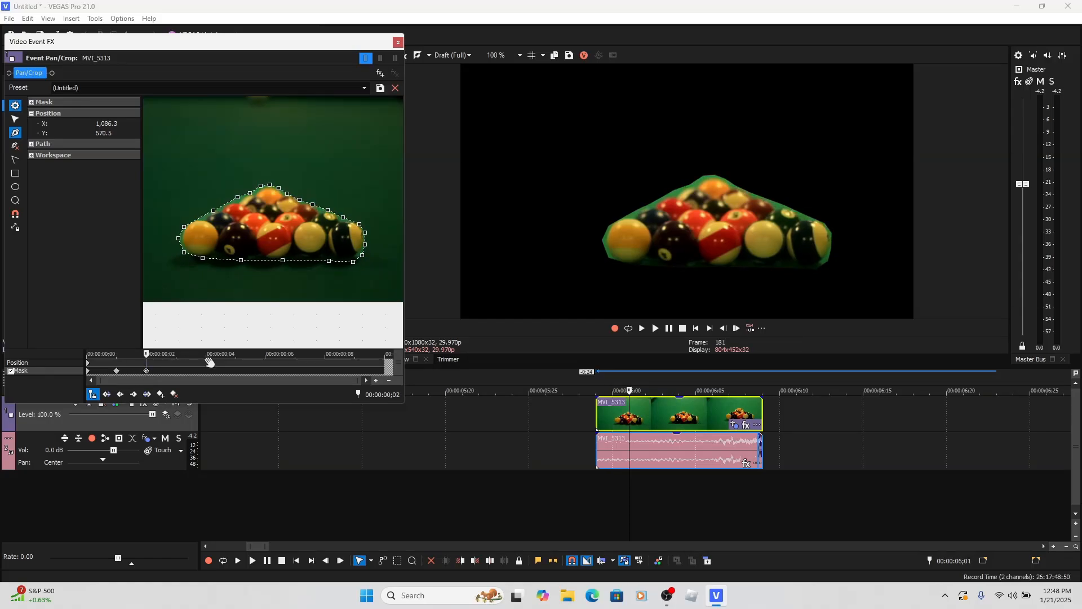
click(186, 370)
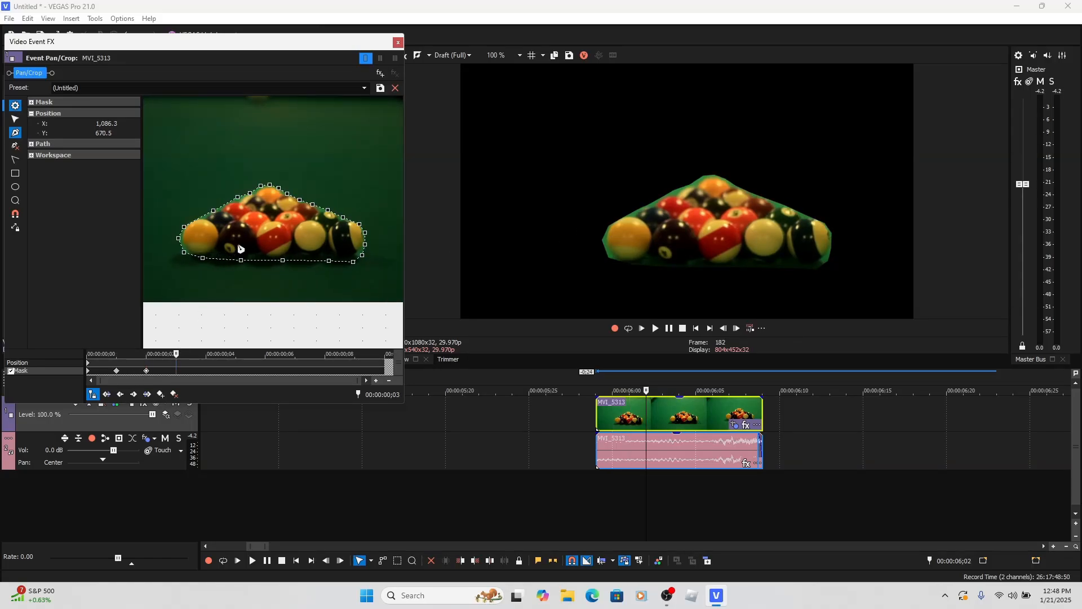
right_click(214, 211)
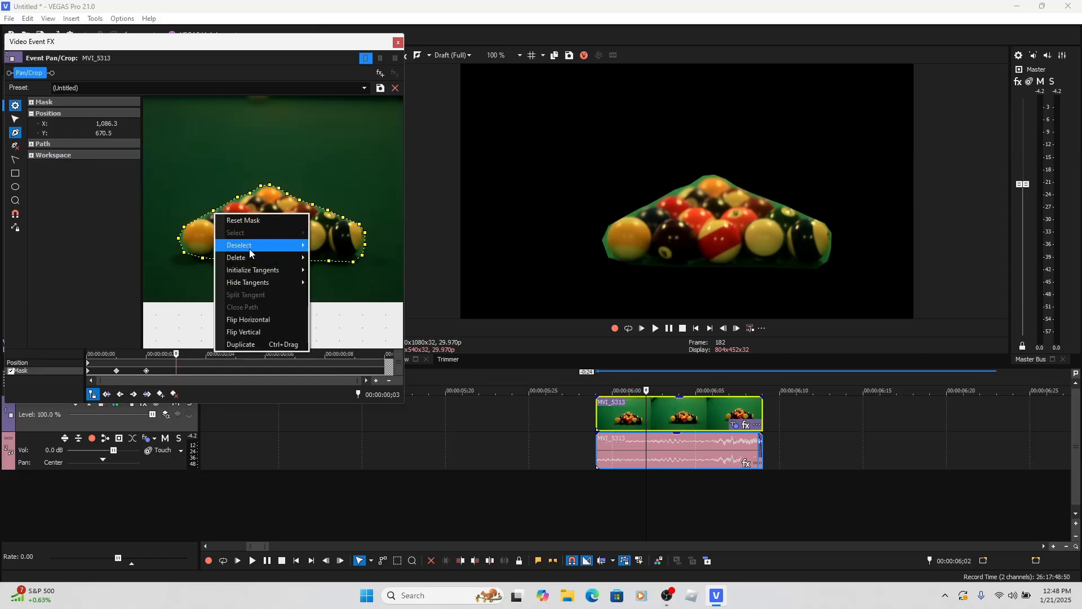
mouse_move(292, 258)
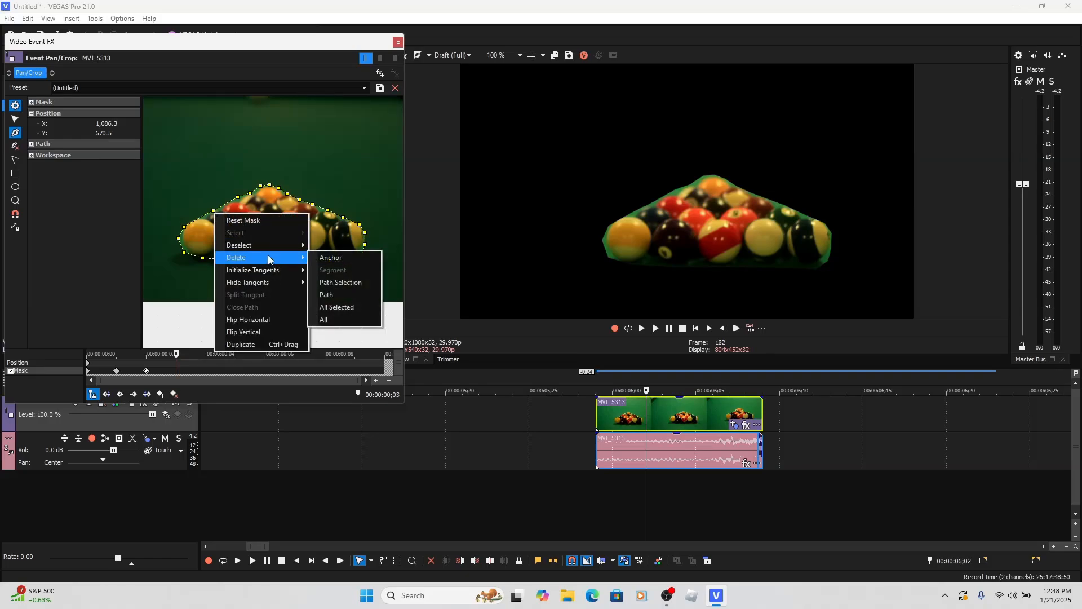
click(349, 321)
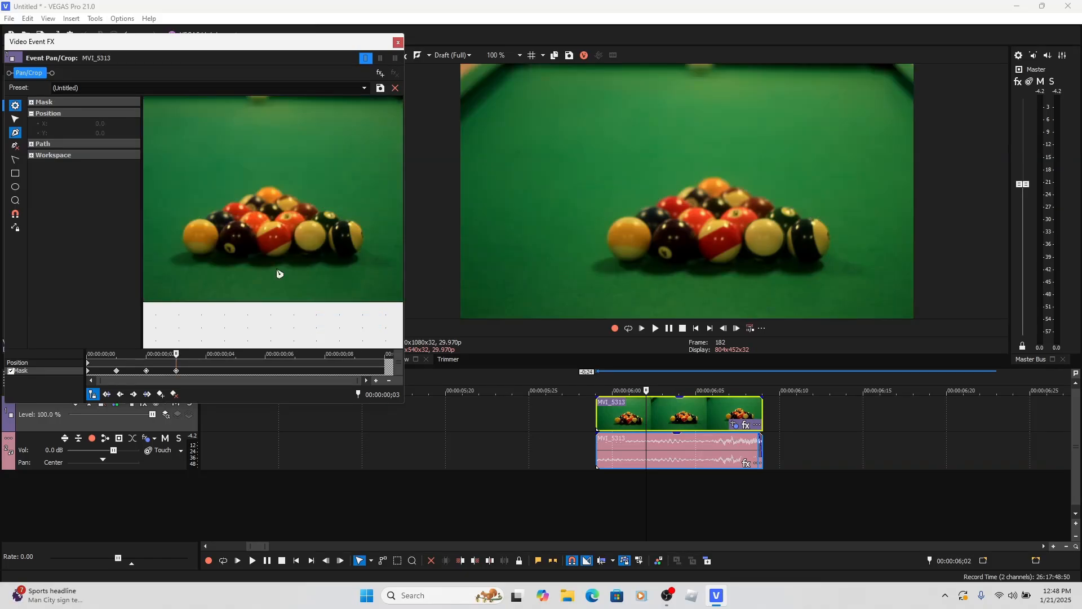
Remove the mask keyframes at 00:00:00;03 and 00:00:00;02, keeping the one at 00:00:00;01
right_click(176, 372)
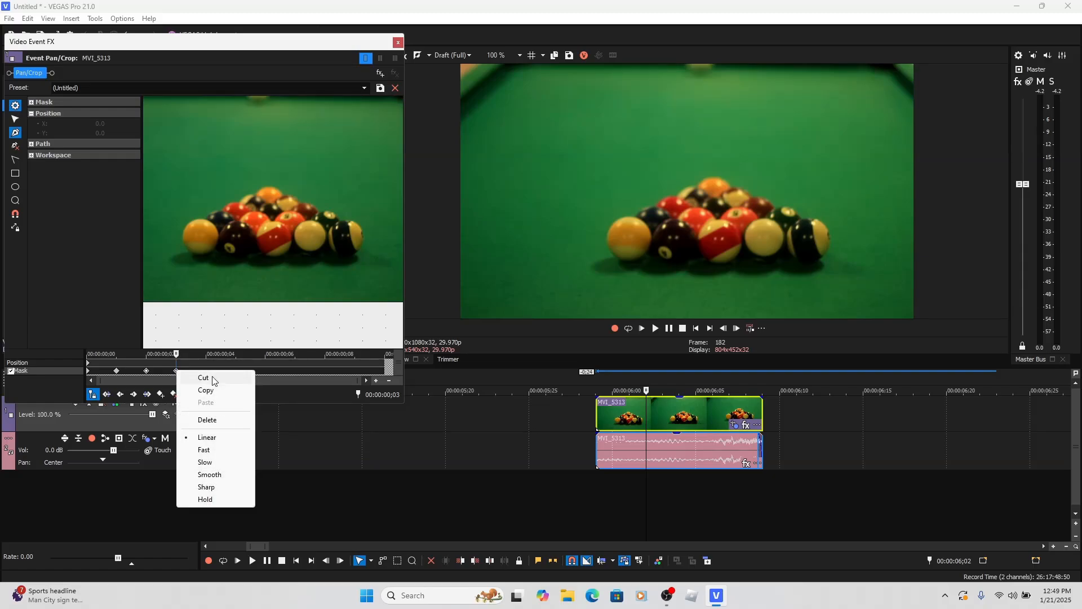
click(204, 377)
click(131, 370)
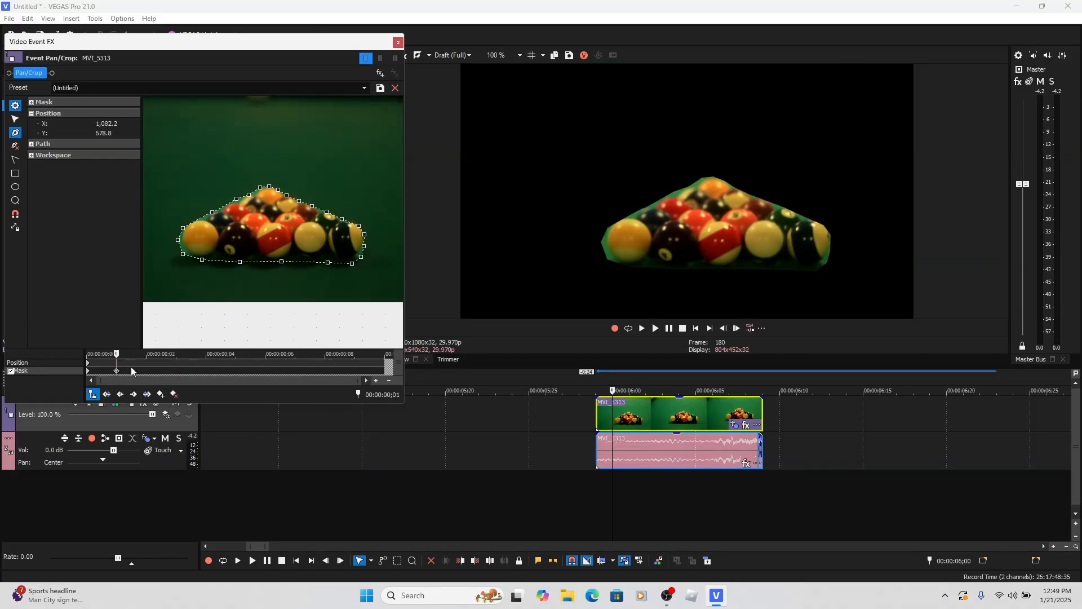
Move the whole mask to about X 1,088, Y 685 at 00:00:00;02 and X 1,094, Y 667 at 00:00:00;03
click(139, 367)
click(15, 120)
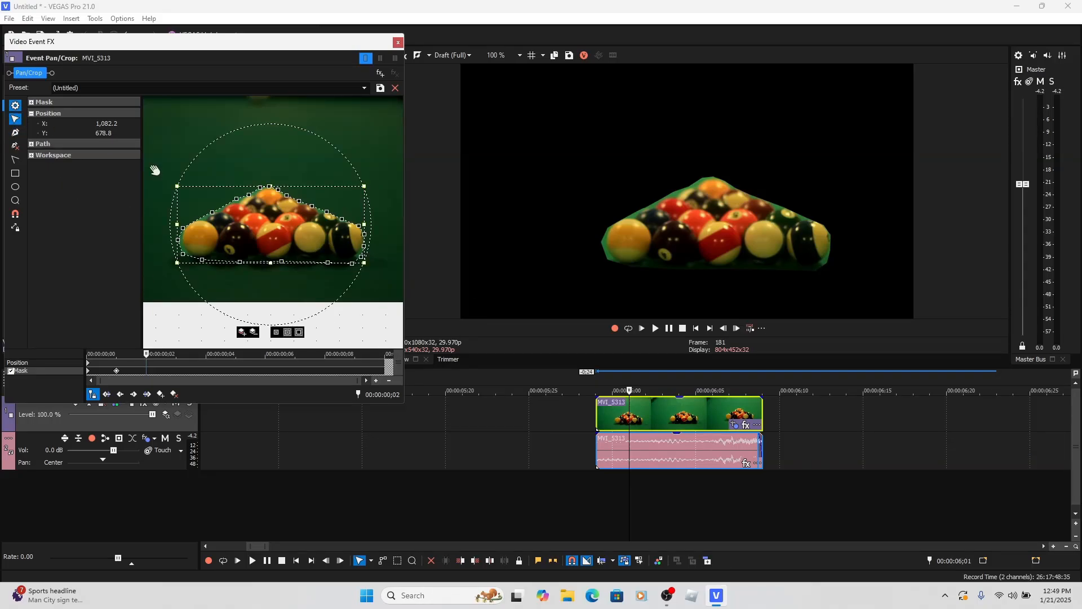
drag(268, 214, 269, 216)
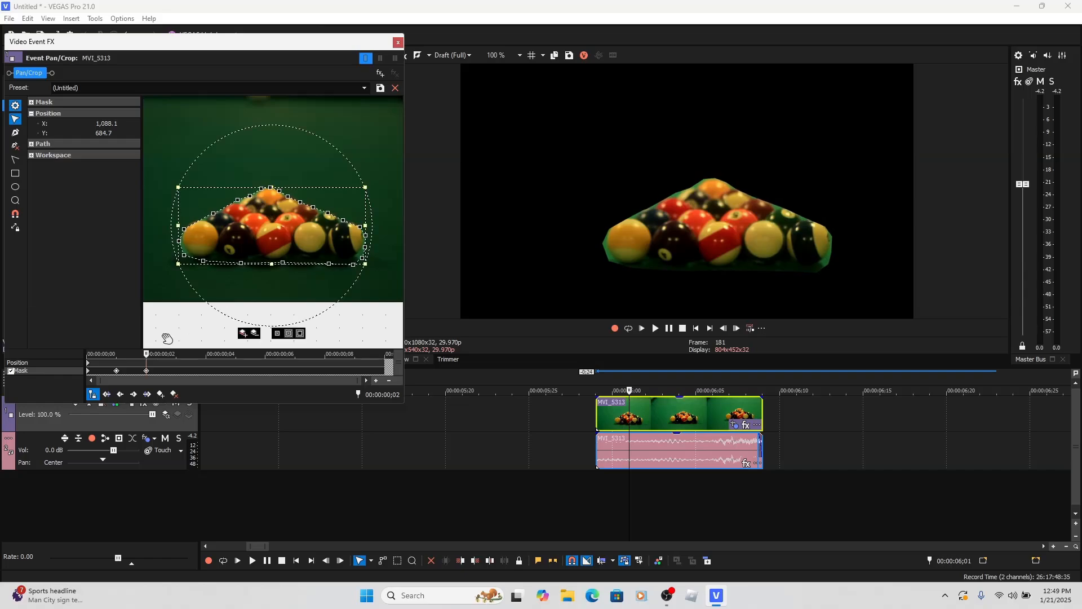
key(Right)
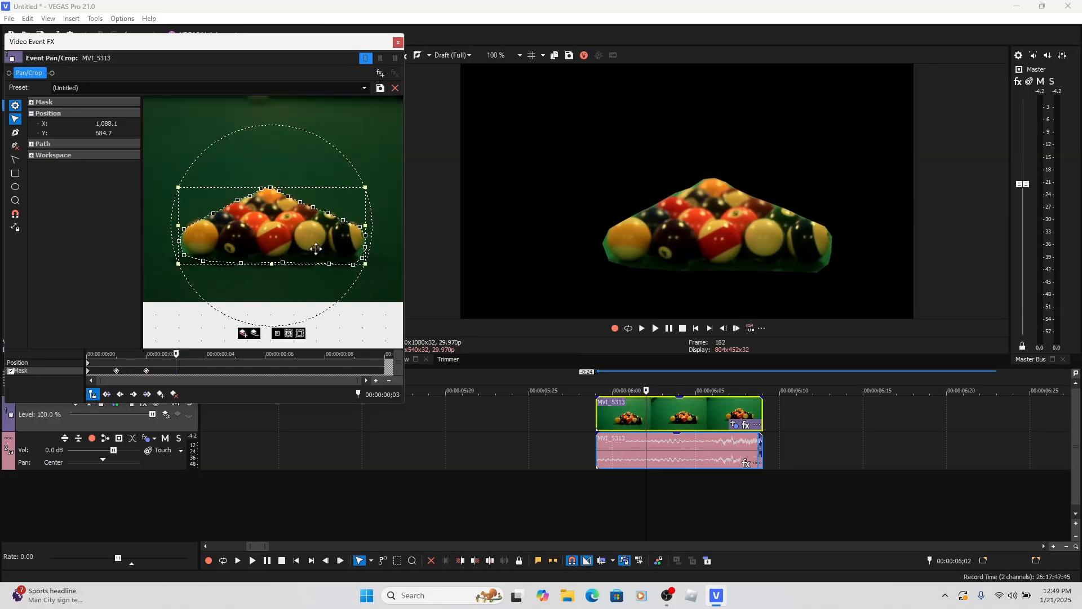
drag(287, 236, 288, 232)
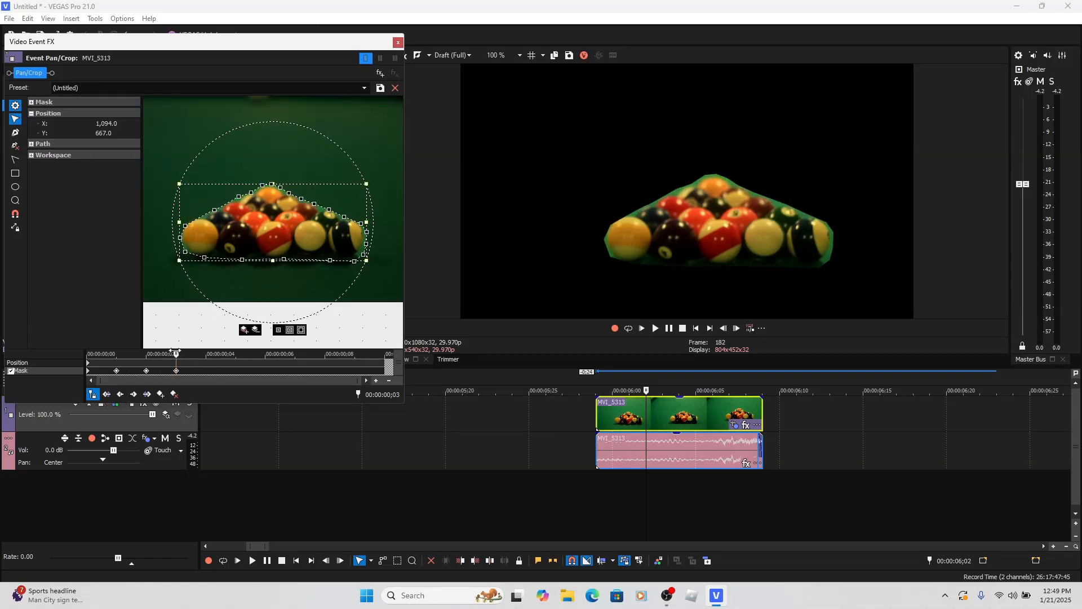
Move the whole mask to about X 1,088, Y 646 at 00:00:00;04 and X 1,094, Y 623 at 00:00:00;06
key(Right)
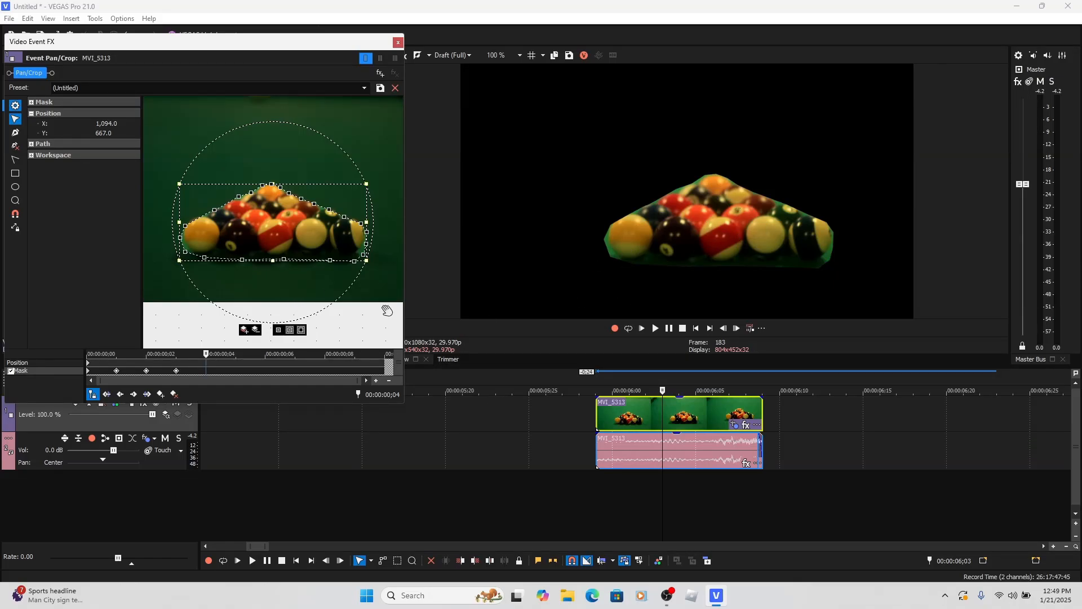
drag(292, 236, 292, 232)
key(Right)
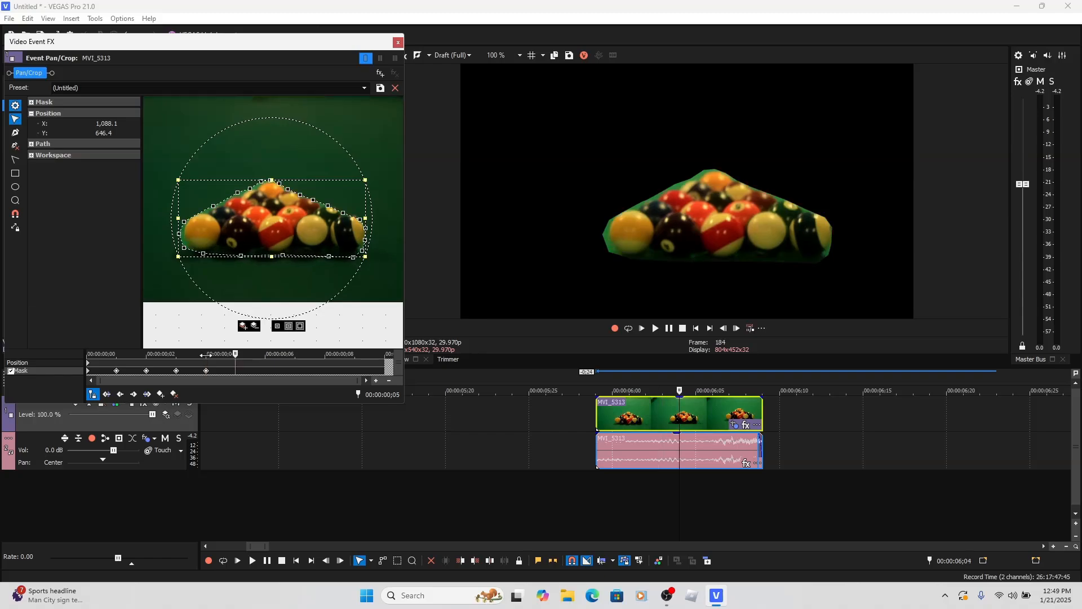
key(Right)
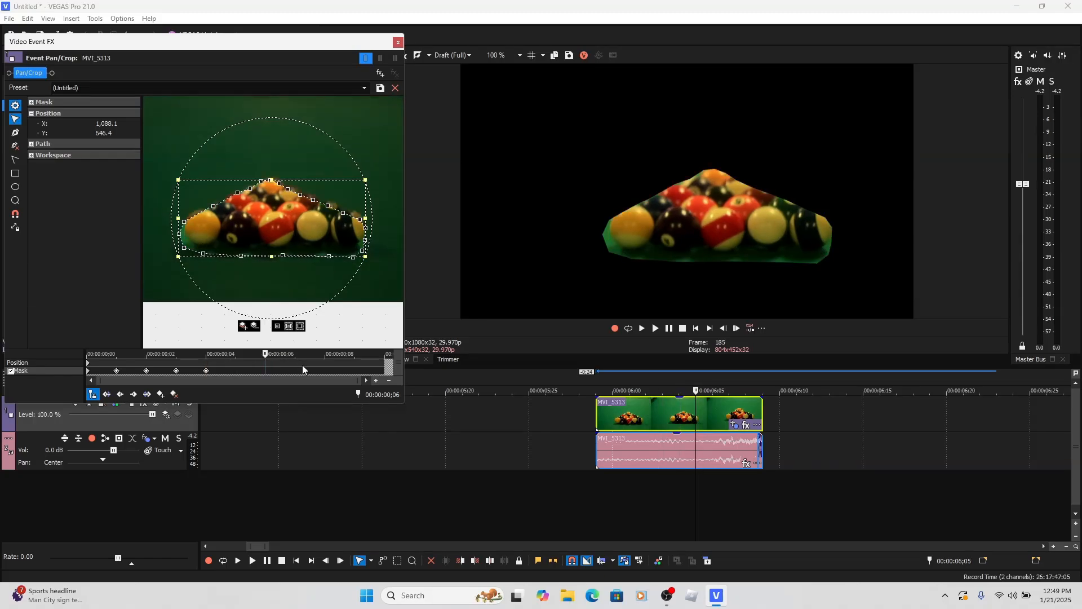
drag(279, 231, 280, 227)
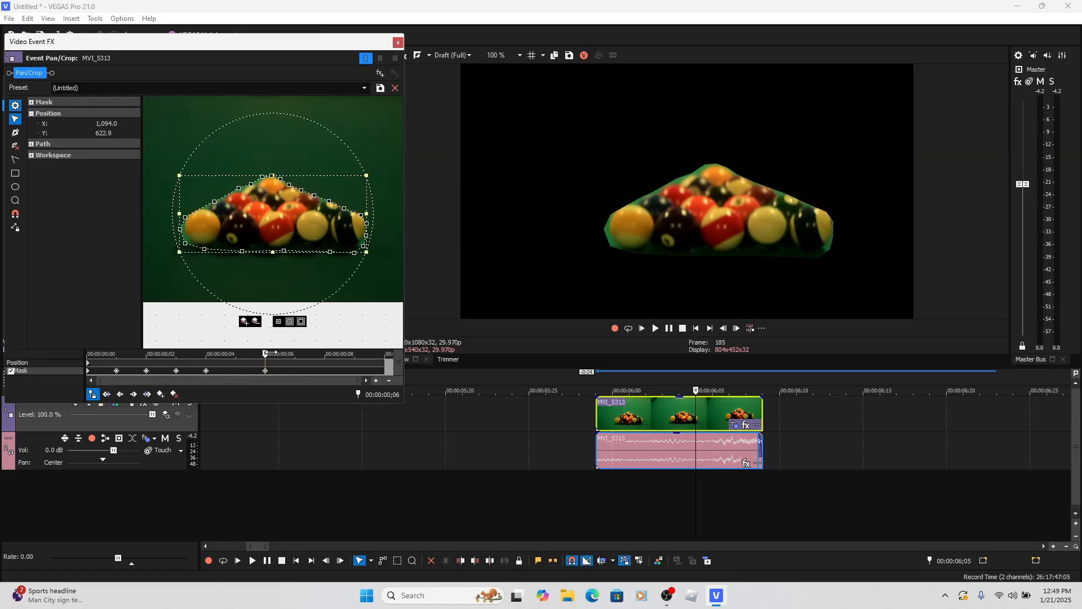
Move the whole mask to about X 1,103, Y 599 at 00:00:00;07 and X 1,100, Y 567 at 00:00:00;09
key(Right)
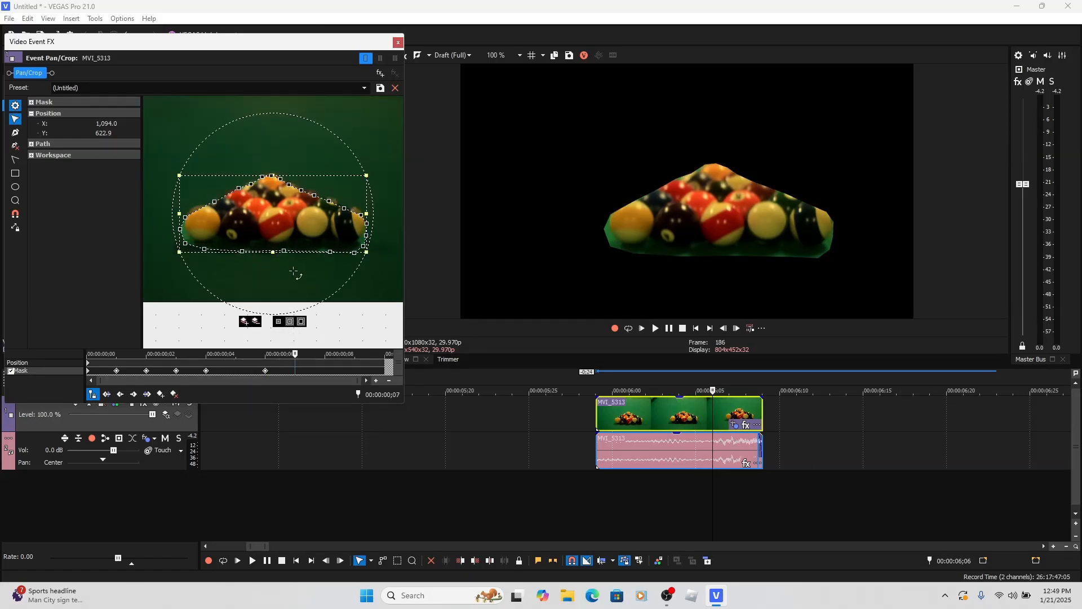
drag(285, 232, 287, 228)
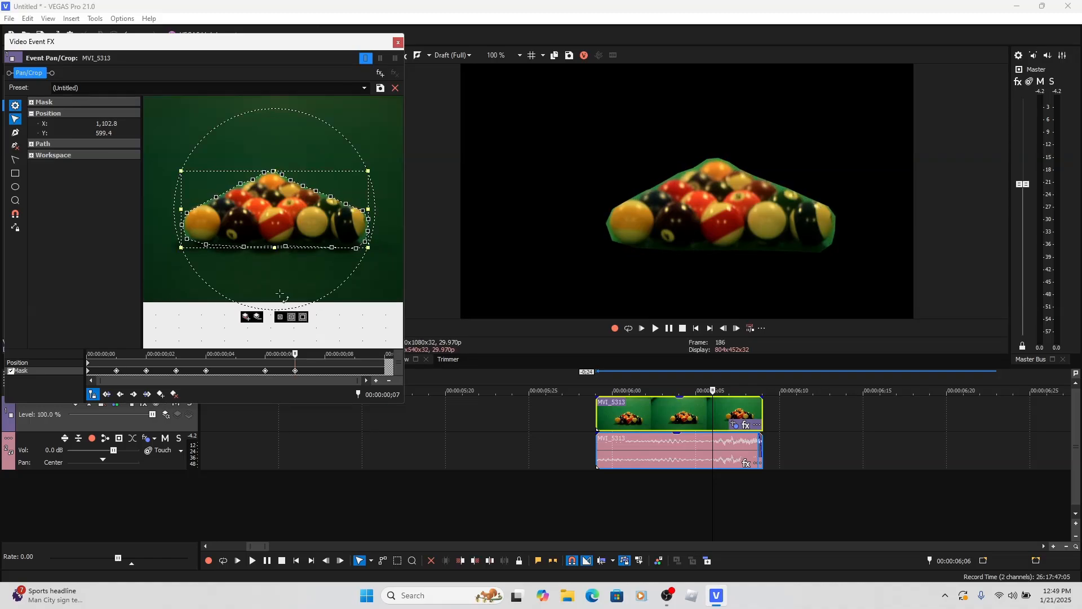
key(Right)
key(Right)
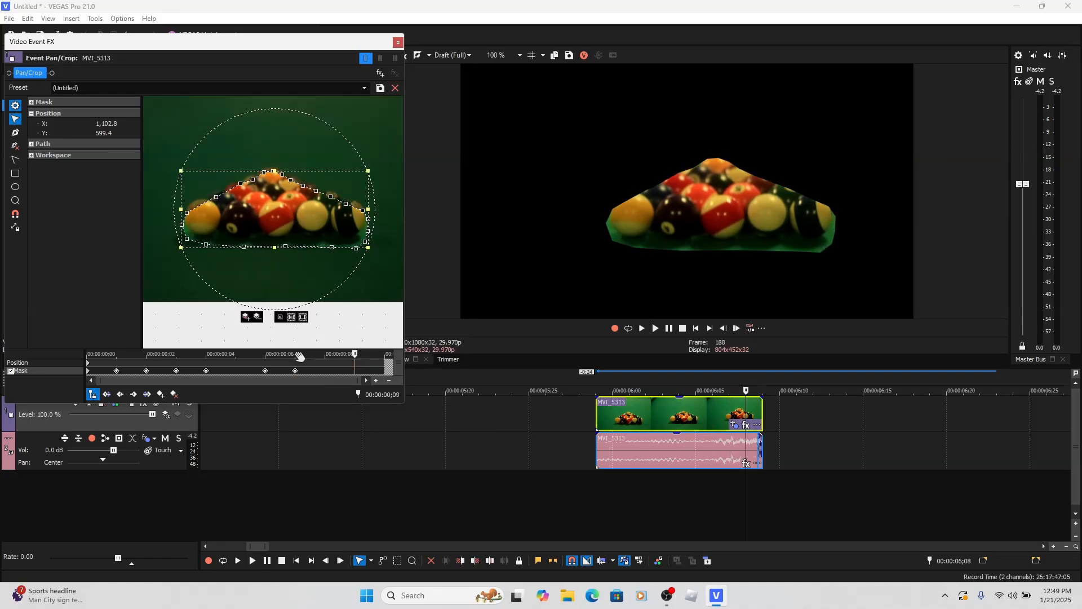
drag(311, 235, 311, 228)
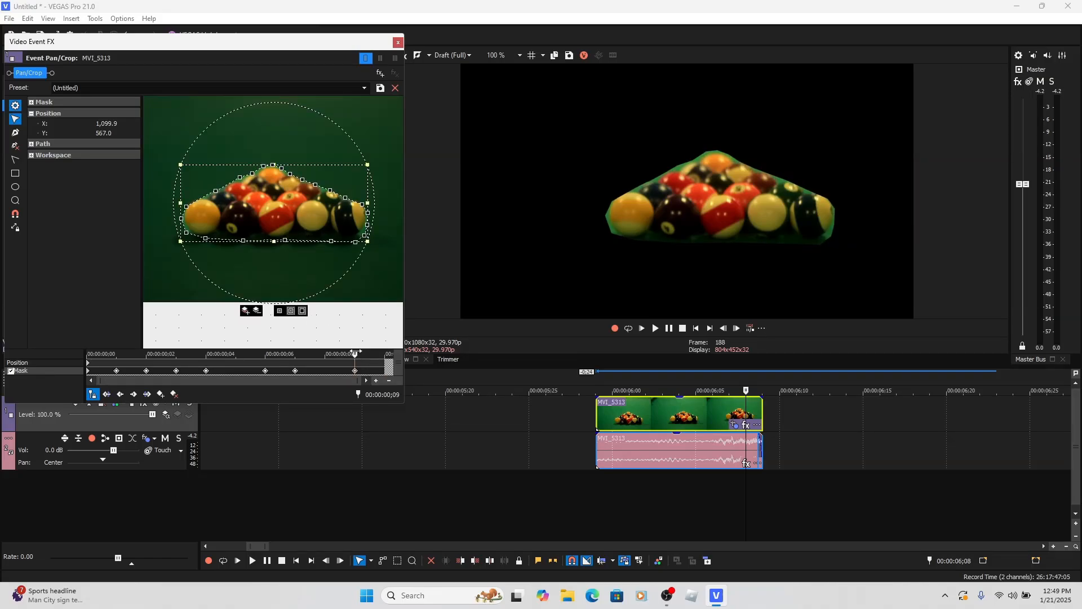
Nudge the whole mask slightly left at 00:00:00;08 and move it to about X 1,091, Y 646 at 00:00:00;05
key(Right)
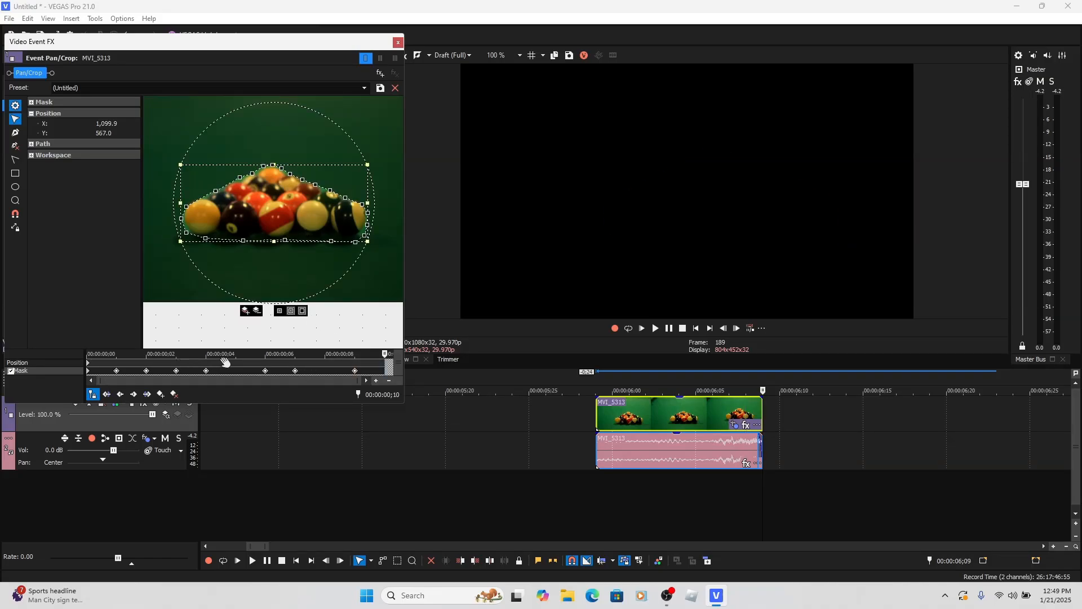
click(325, 361)
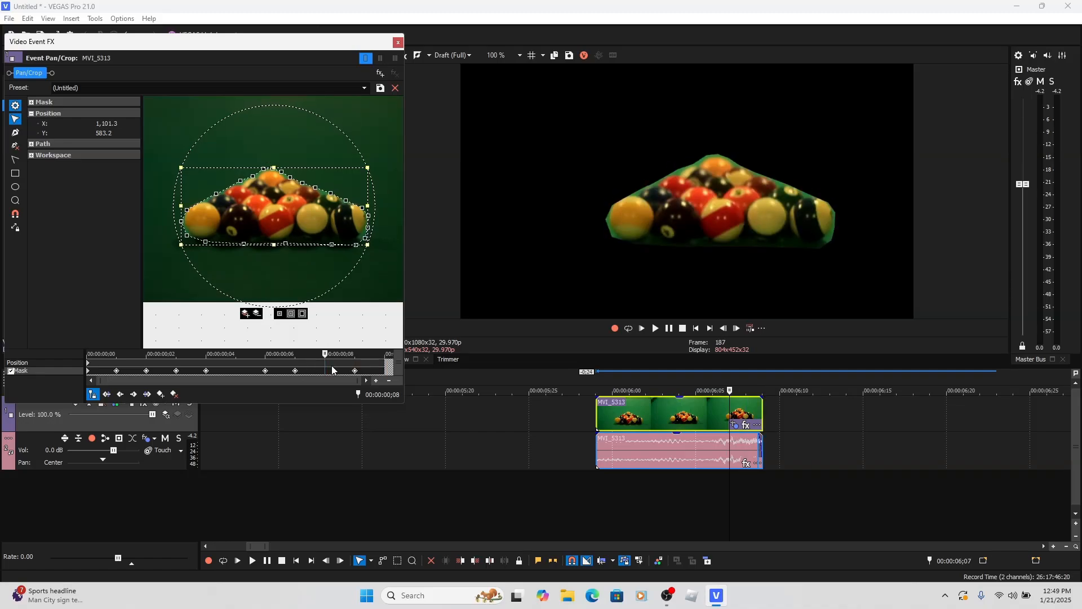
drag(288, 226, 287, 226)
key(Left)
drag(325, 355, 241, 363)
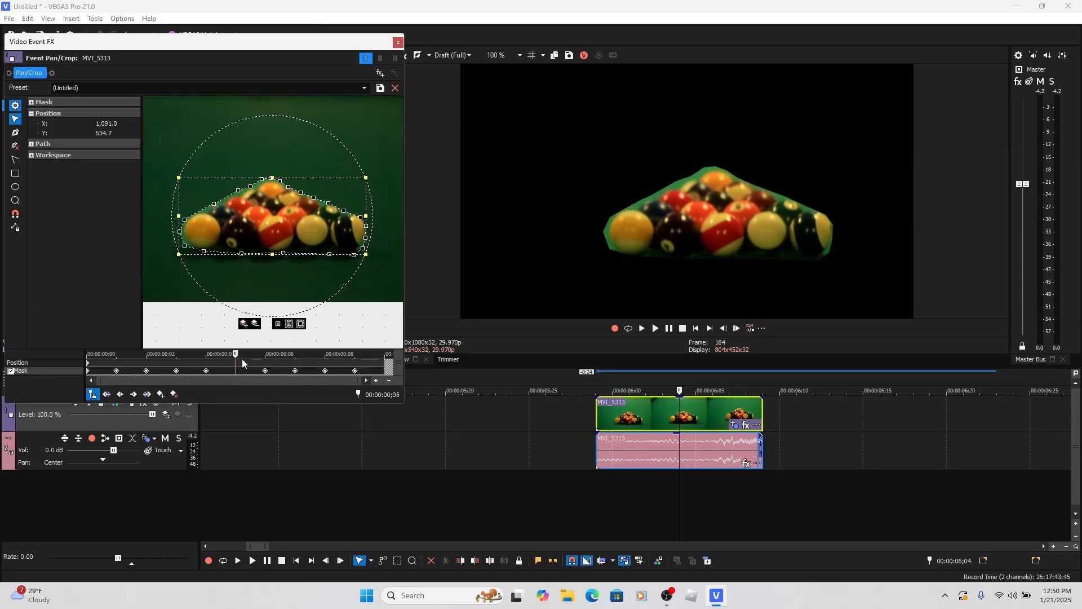
drag(280, 231, 280, 232)
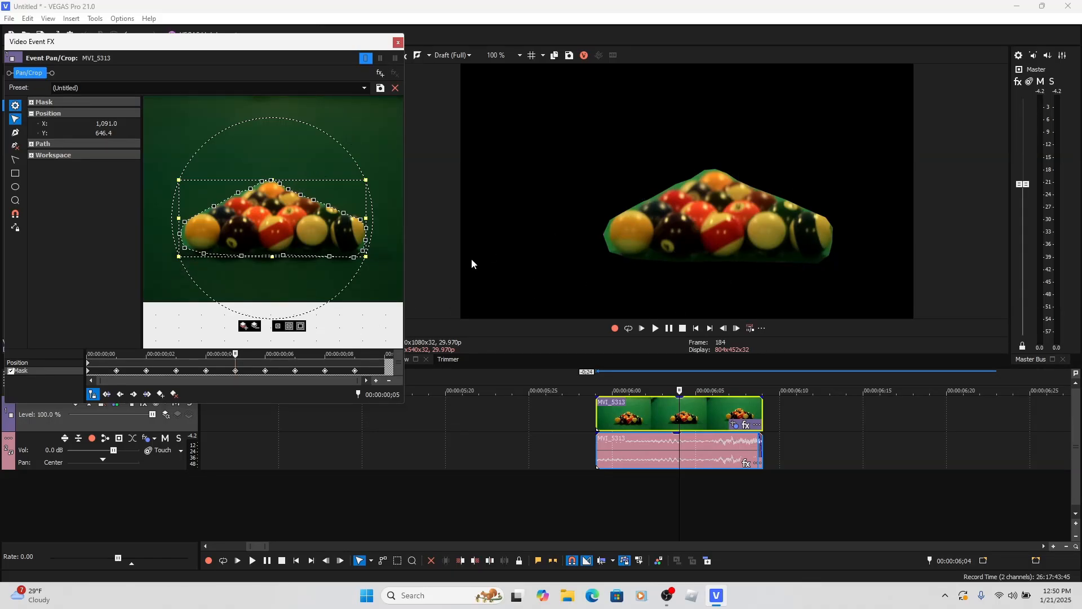
At 00:00:00;05, pull the mask points beside the leftmost yellow ball inward, placing the lower one at about X 652, Y 784
scroll(242, 235, up, 5)
scroll(242, 235, down, 4)
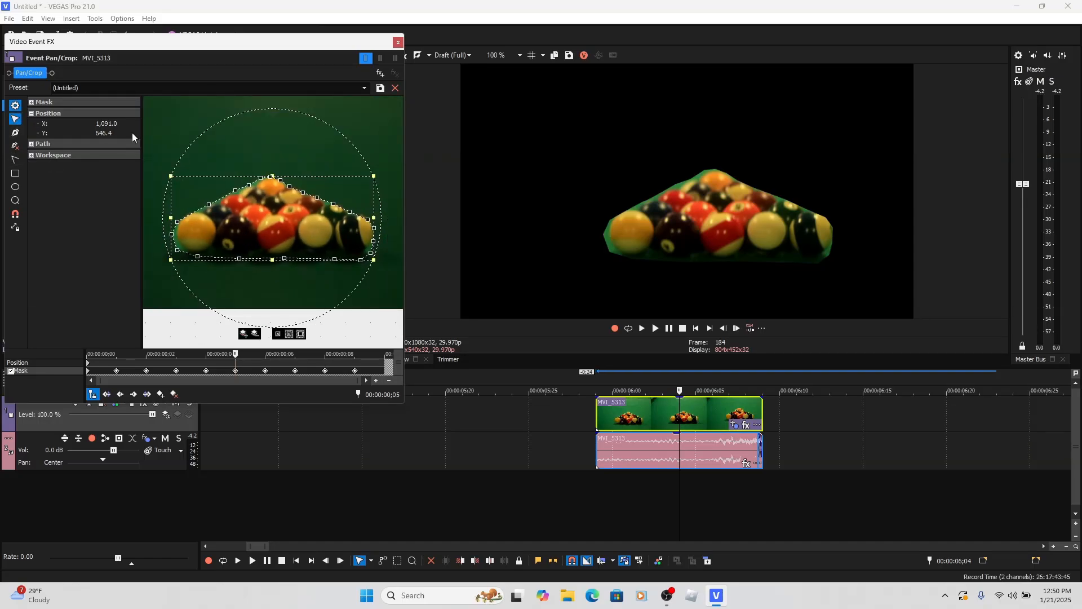
scroll(176, 133, up, 1)
scroll(179, 145, up, 1)
scroll(185, 132, down, 1)
drag(172, 131, 249, 165)
scroll(257, 183, up, 3)
click(211, 296)
drag(208, 293, 220, 294)
click(219, 270)
drag(221, 322, 229, 319)
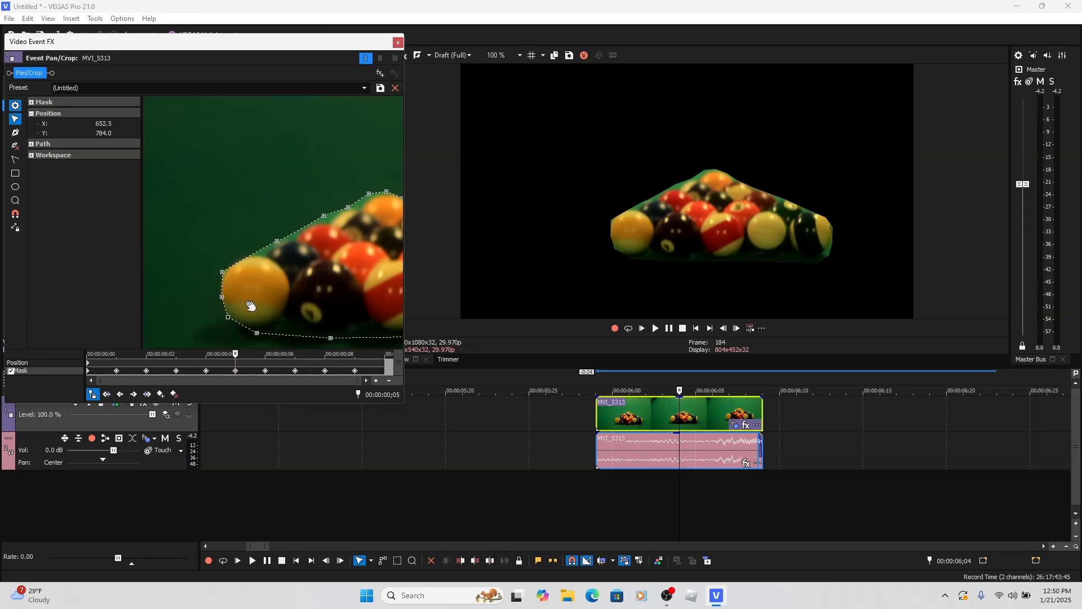
Tighten the mask points along the rack's upper-left edge and apex at 00:00:00;05
drag(200, 283, 137, 229)
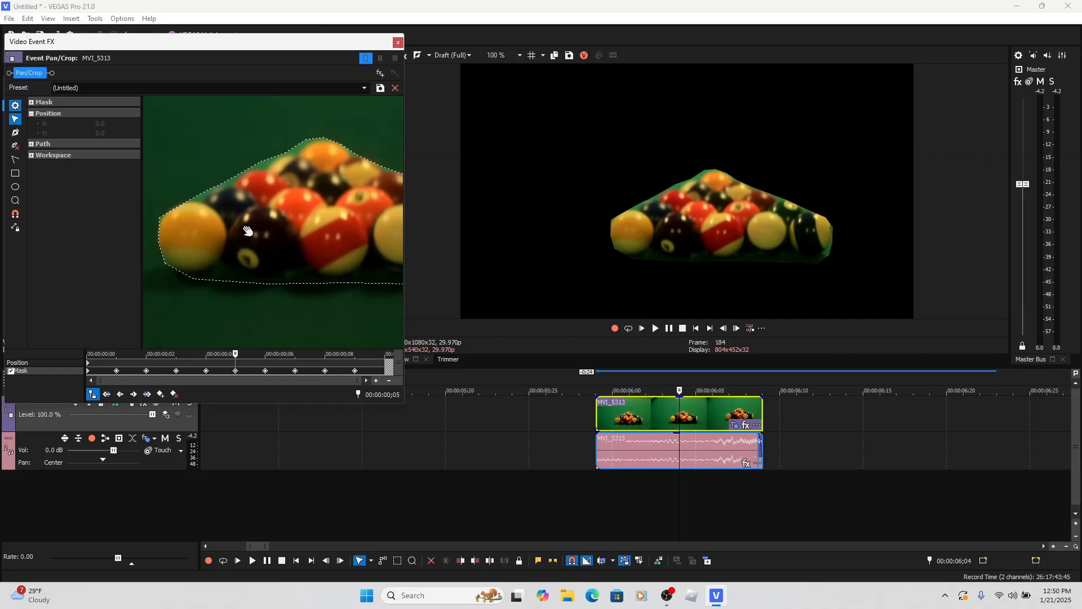
click(215, 188)
drag(261, 162, 307, 142)
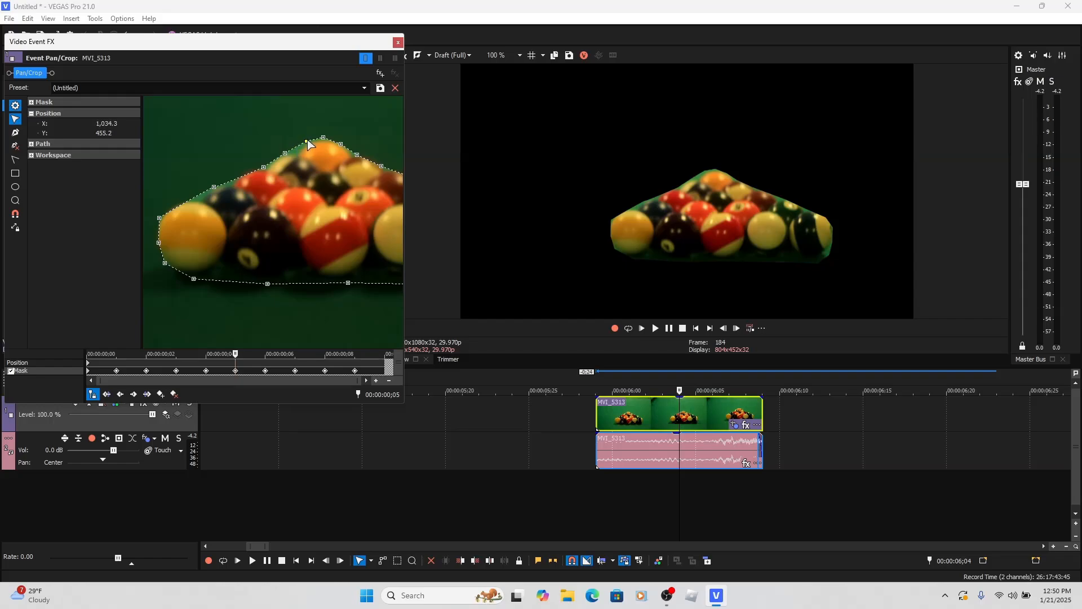
click(326, 135)
Adjust the mask points on the rack's right side at 00:00:00;05, placing the lower-right one at about X 1,504, Y 835
scroll(363, 157, down, 3)
click(382, 194)
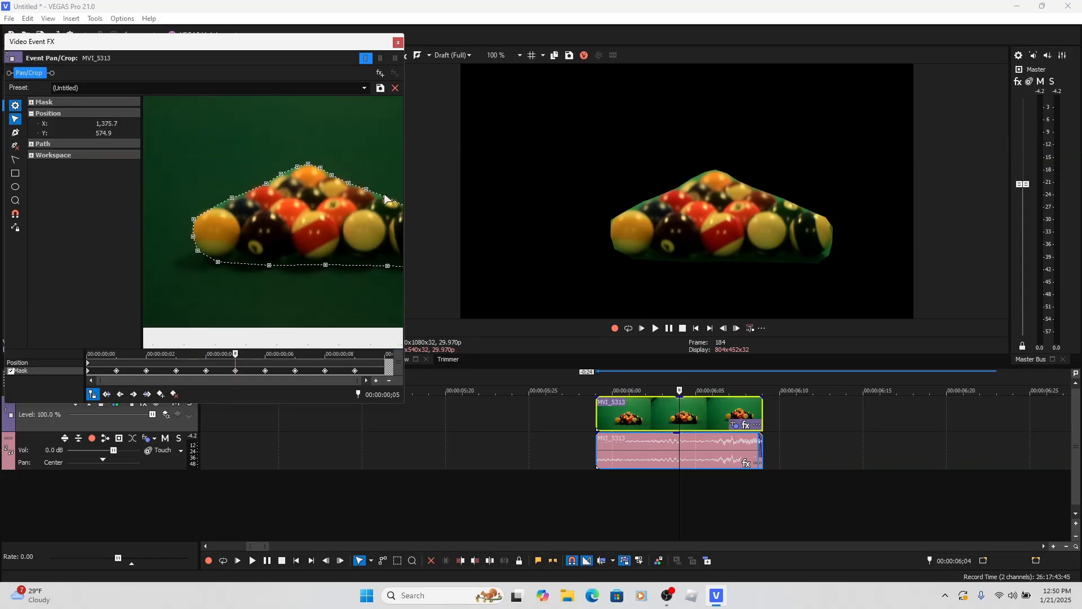
scroll(387, 253, down, 2)
click(384, 247)
click(376, 252)
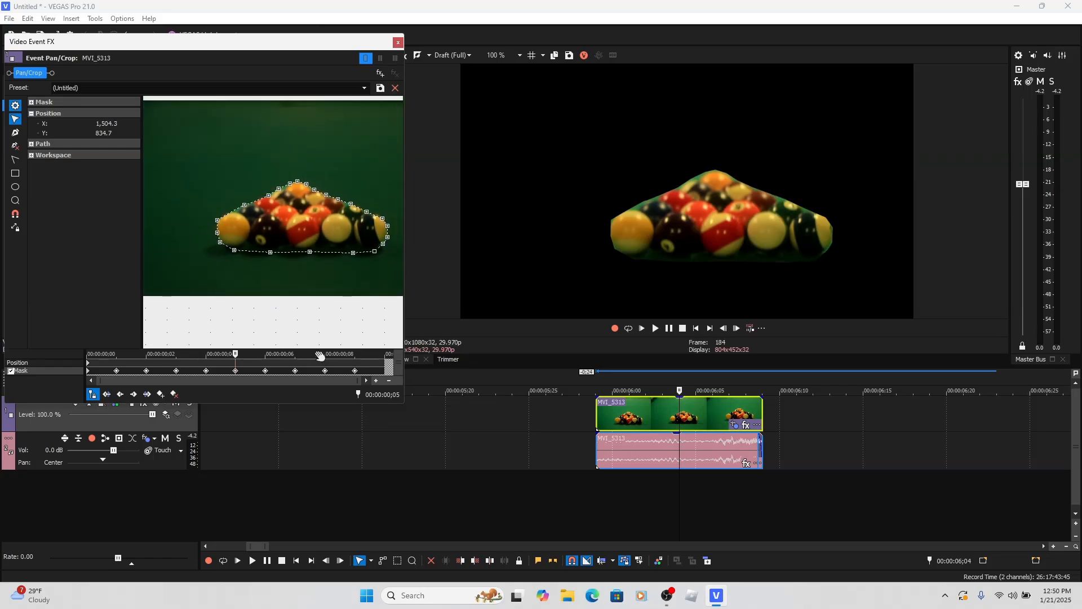
At 00:00:00;06, fit the mask points closer to the balls along the rack's upper-left edge and around its apex
click(266, 371)
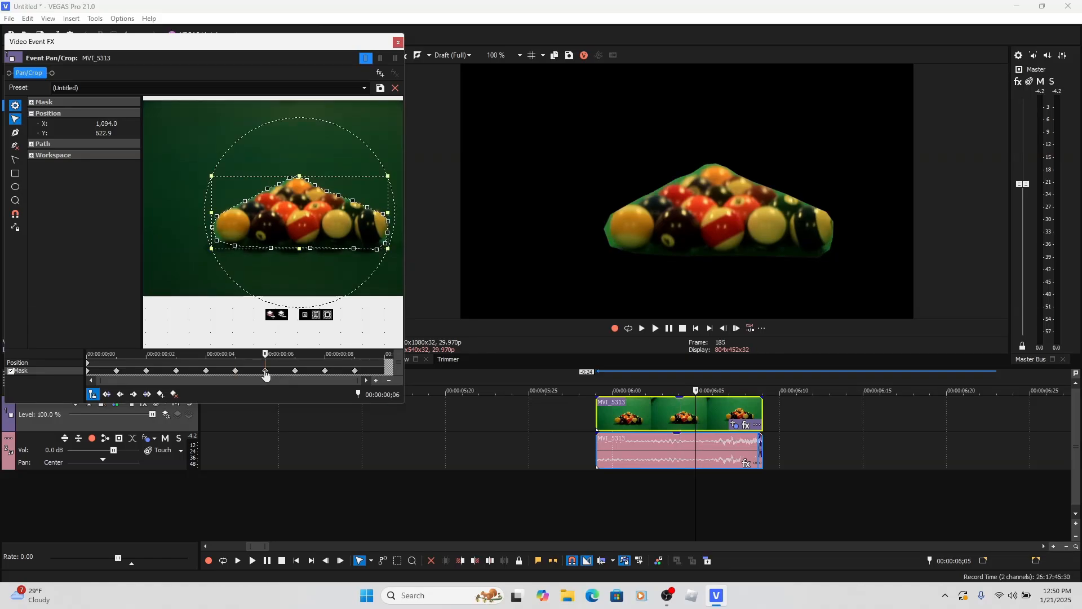
scroll(260, 195, up, 5)
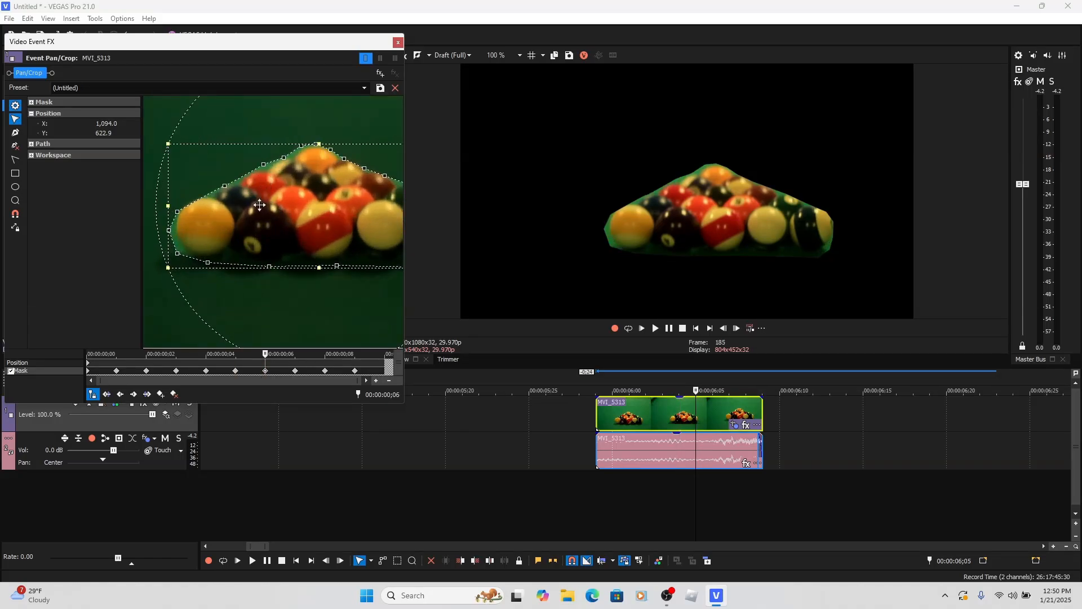
scroll(237, 118, down, 5)
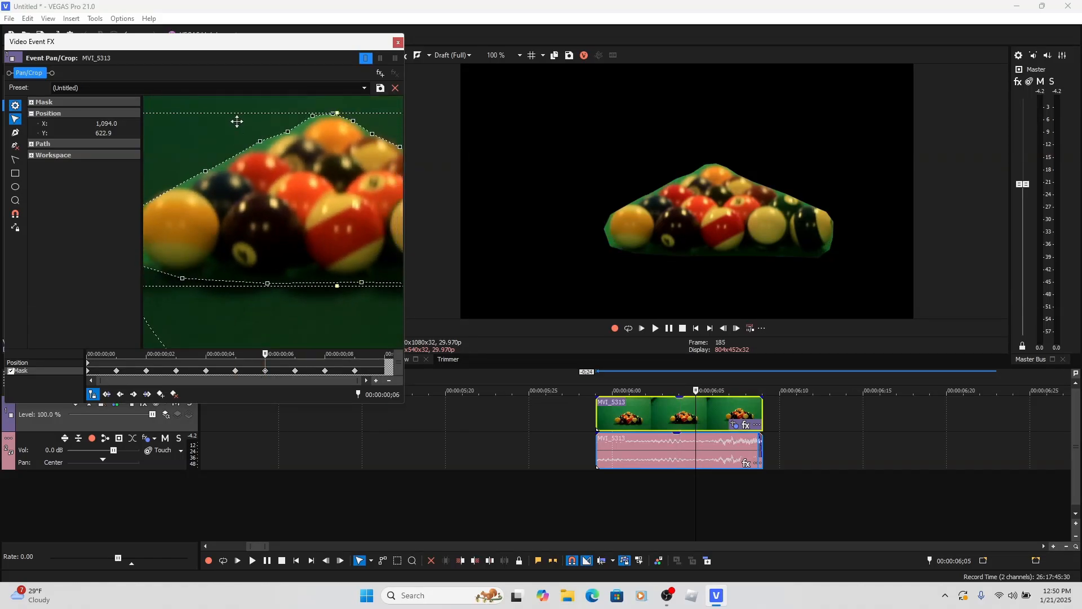
scroll(253, 169, up, 3)
click(258, 135)
drag(259, 137, 262, 141)
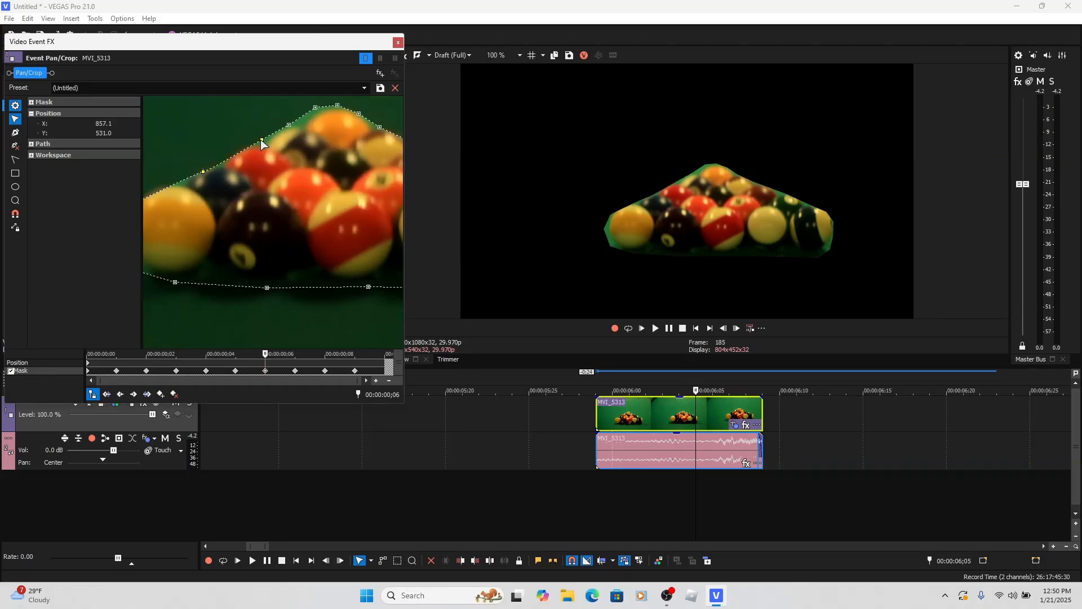
drag(319, 108, 376, 129)
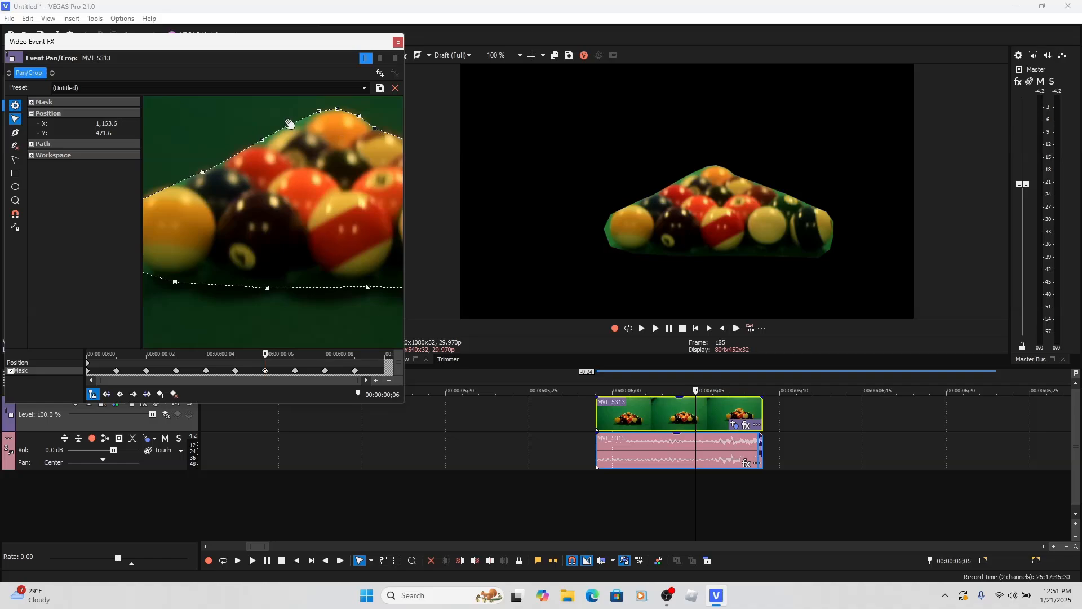
drag(290, 125, 300, 125)
click(262, 139)
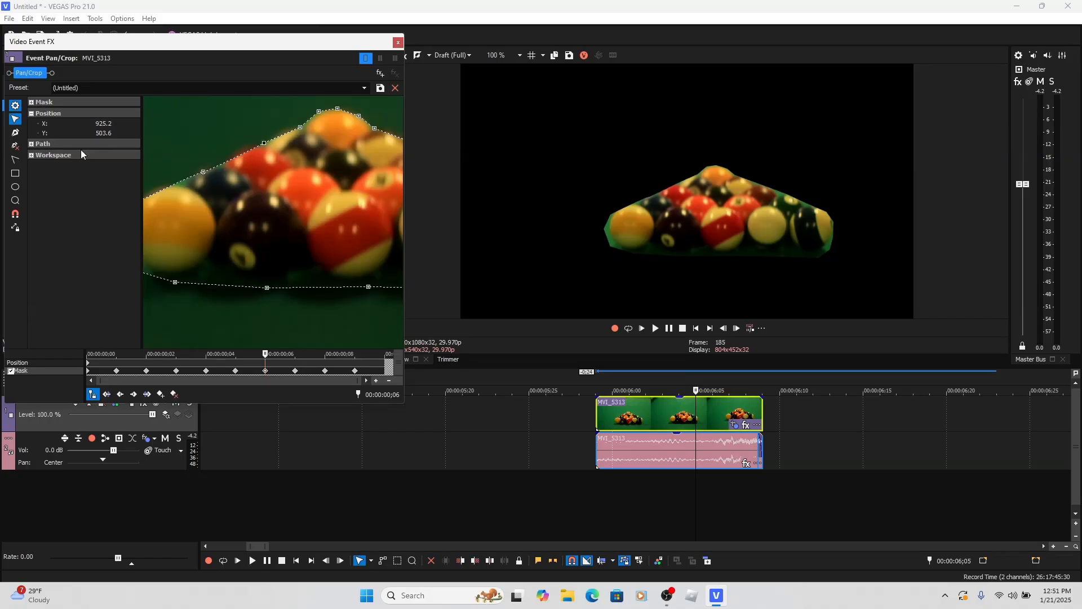
Add two anchor points to the mask path along the rack's upper-left edge at 00:00:00;06
click(16, 133)
click(264, 143)
click(231, 160)
click(254, 148)
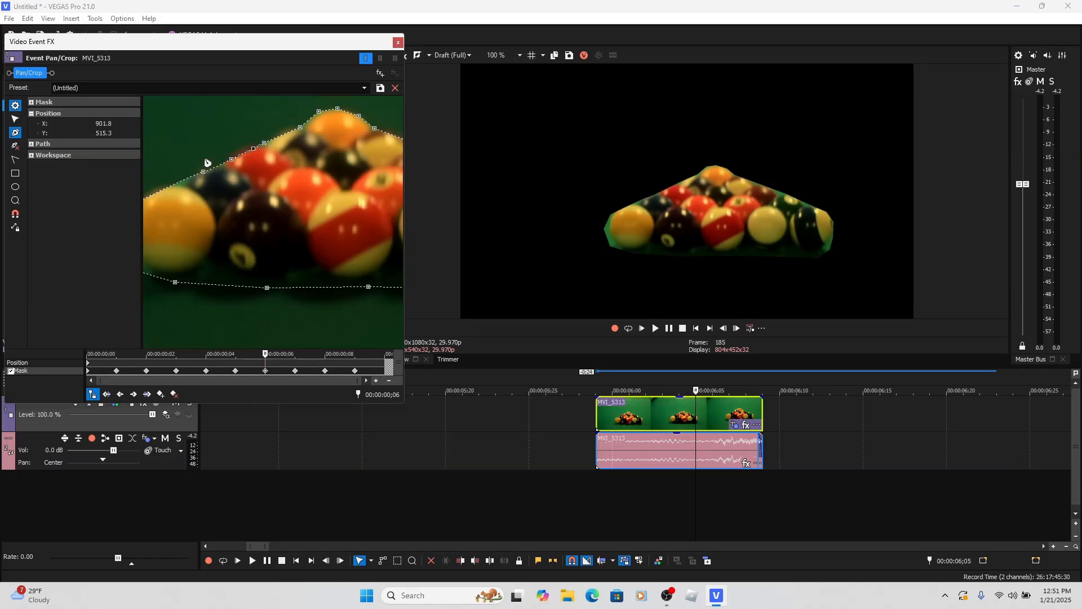
Spread the upper-left mask points to follow the balls, placing one at about X 919, Y 494, and close the Pan/Crop window
click(15, 119)
drag(203, 171, 169, 183)
drag(232, 159, 190, 173)
mouse_move(252, 148)
mouse_down()
mouse_move(216, 160)
mouse_move(261, 137)
mouse_up()
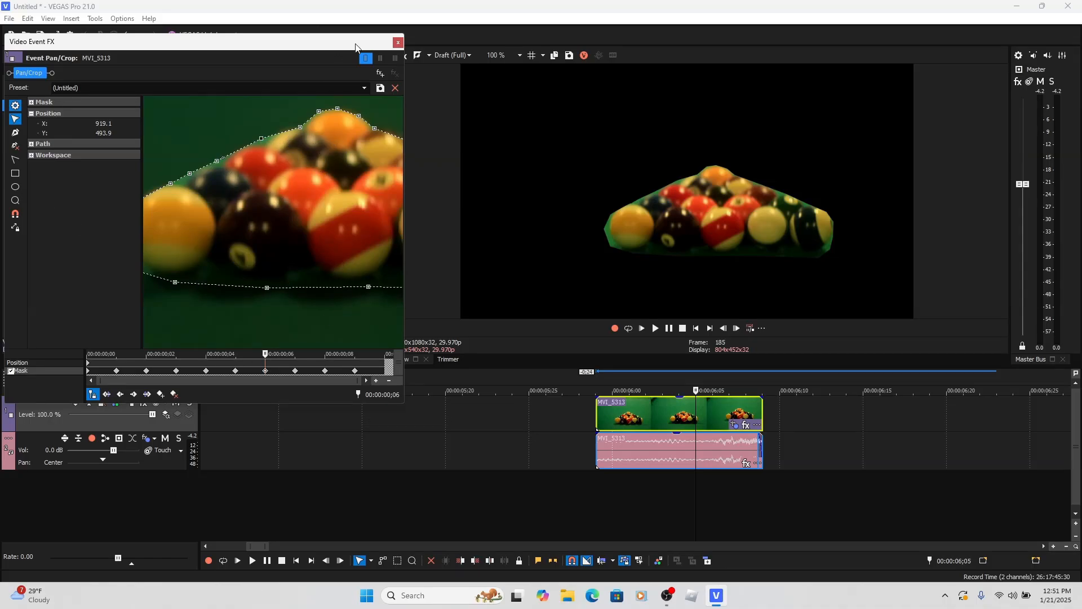
click(398, 42)
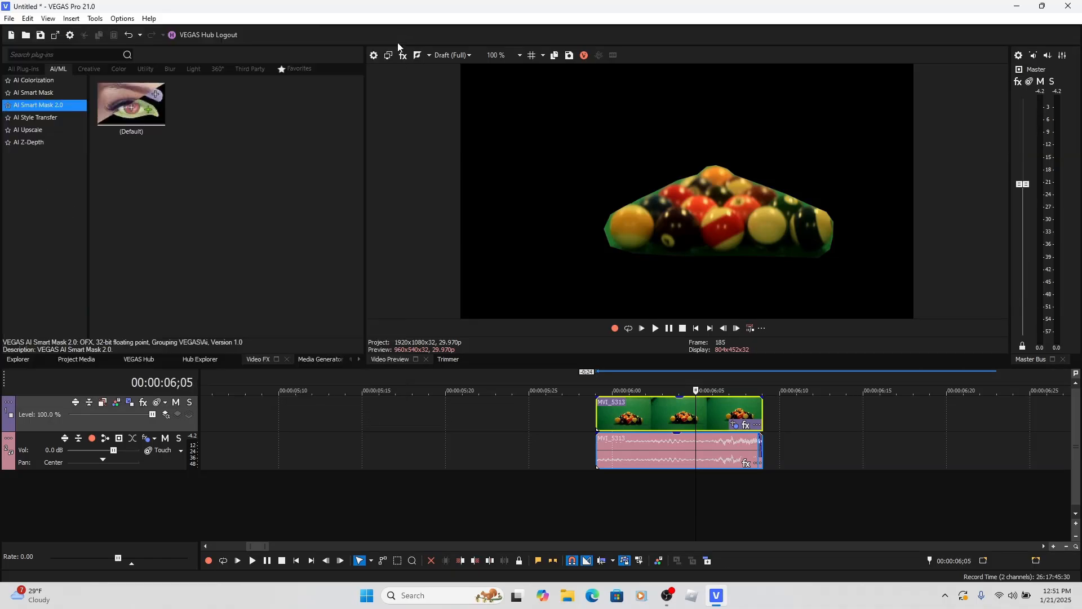
Go through the masked clip frame by frame to check how well the mask follows the rack of balls
click(594, 418)
key(Right)
key(Right)
key(Right)
key(Right)
key(Right)
key(Right)
key(Right)
key(Right)
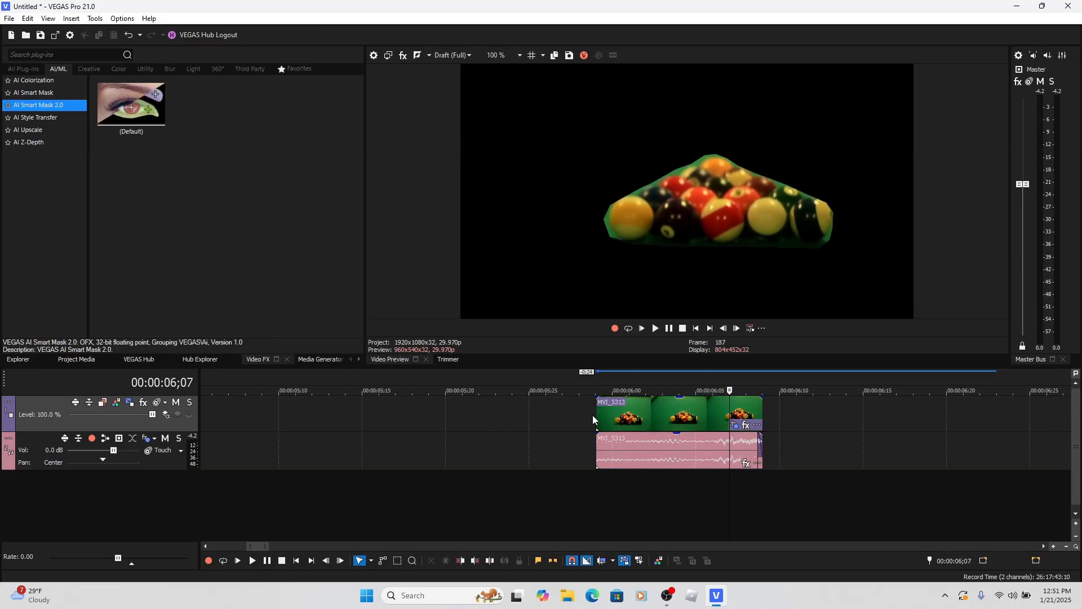
key(Left)
key(Left)
key(Left)
Play the masked clip repeatedly from its start to check the moving cutout
key(space)
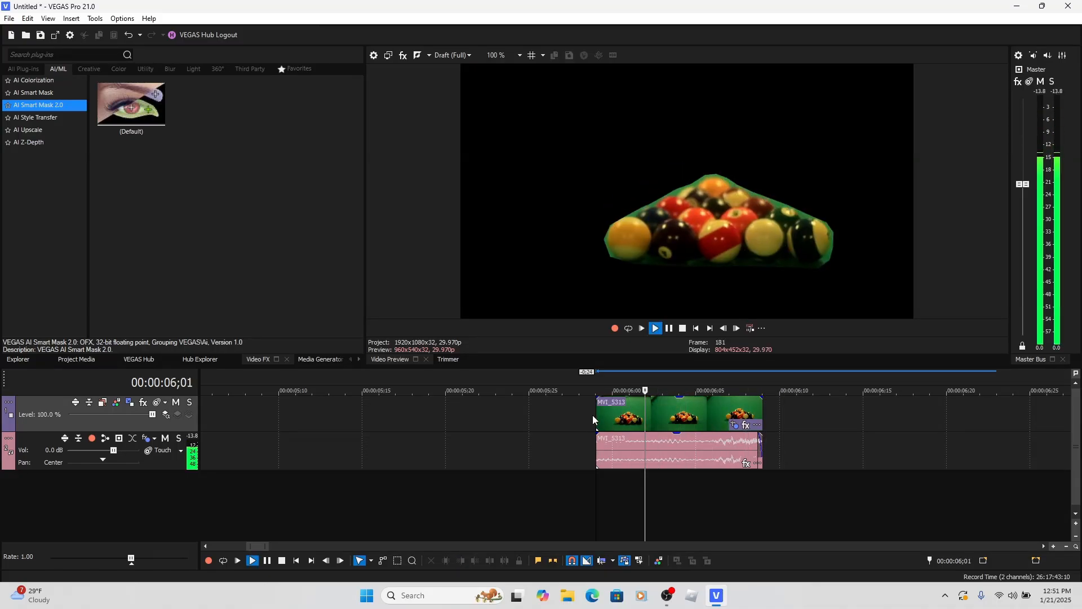
key(space)
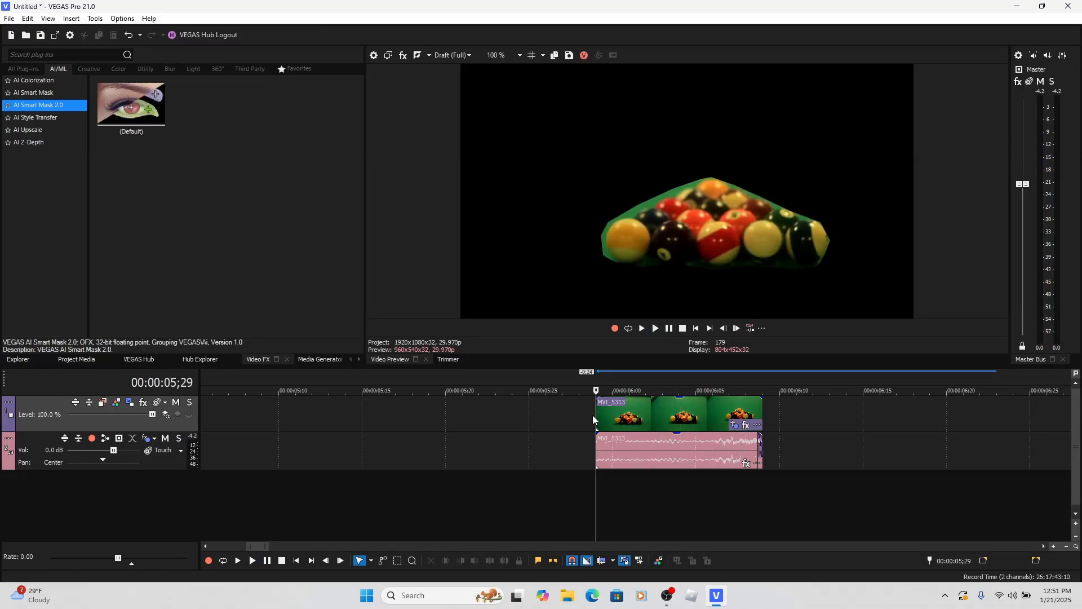
key(space)
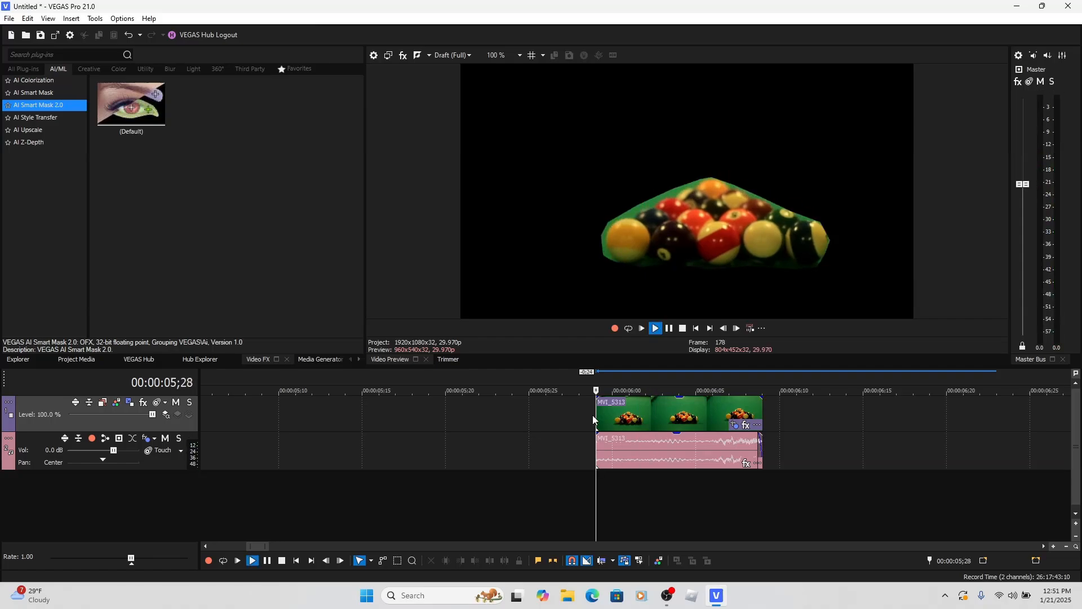
key(space)
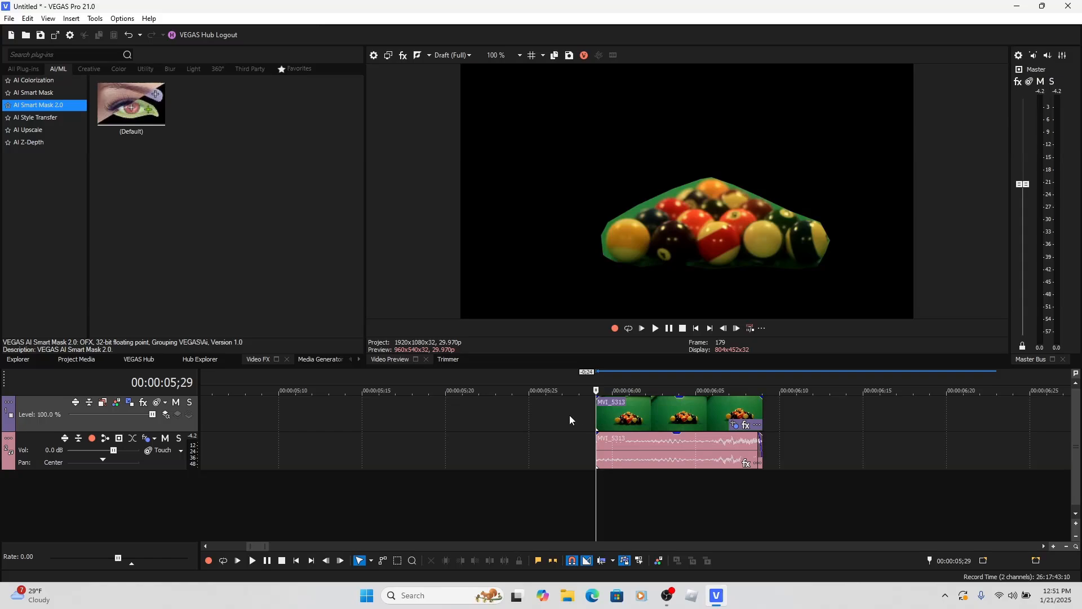
click(606, 418)
key(space)
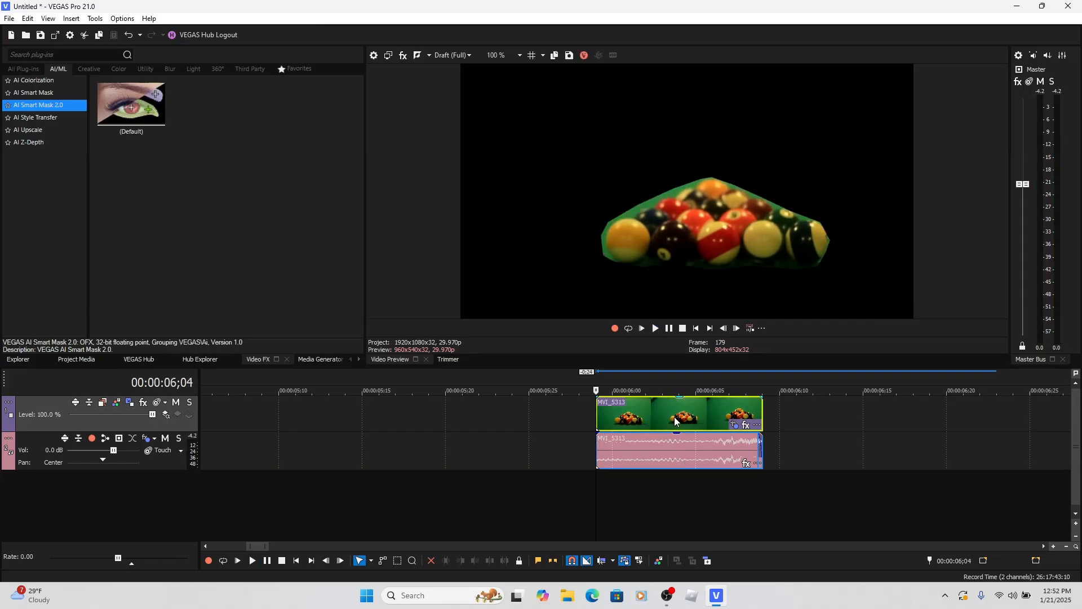
Compare the mask outline at individual frames between 00:00:05;29 and 00:00:06;07 with the clip's start
click(676, 422)
click(699, 417)
click(729, 420)
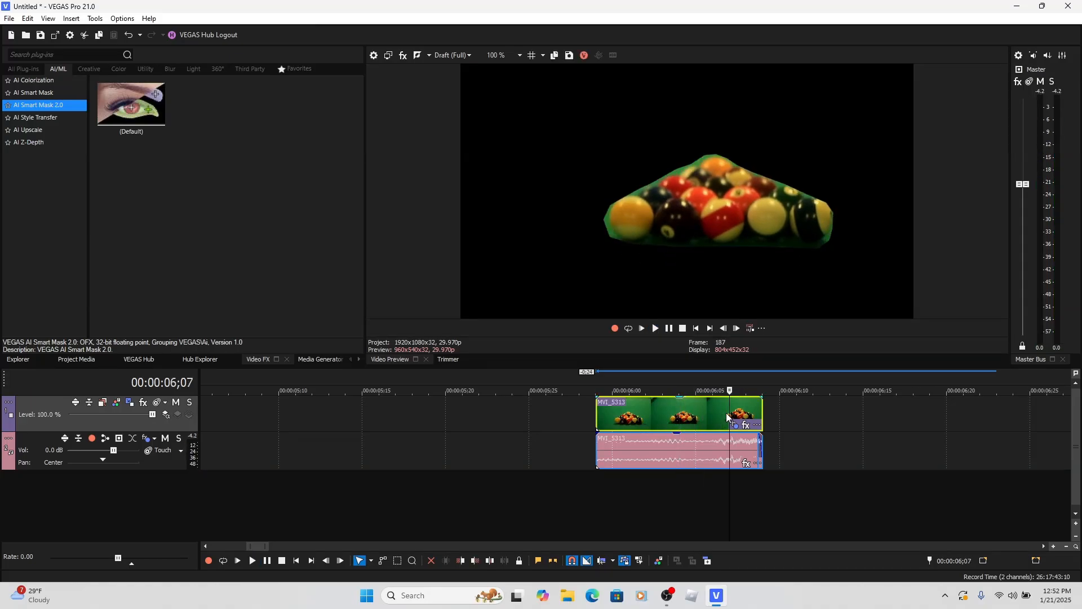
click(599, 418)
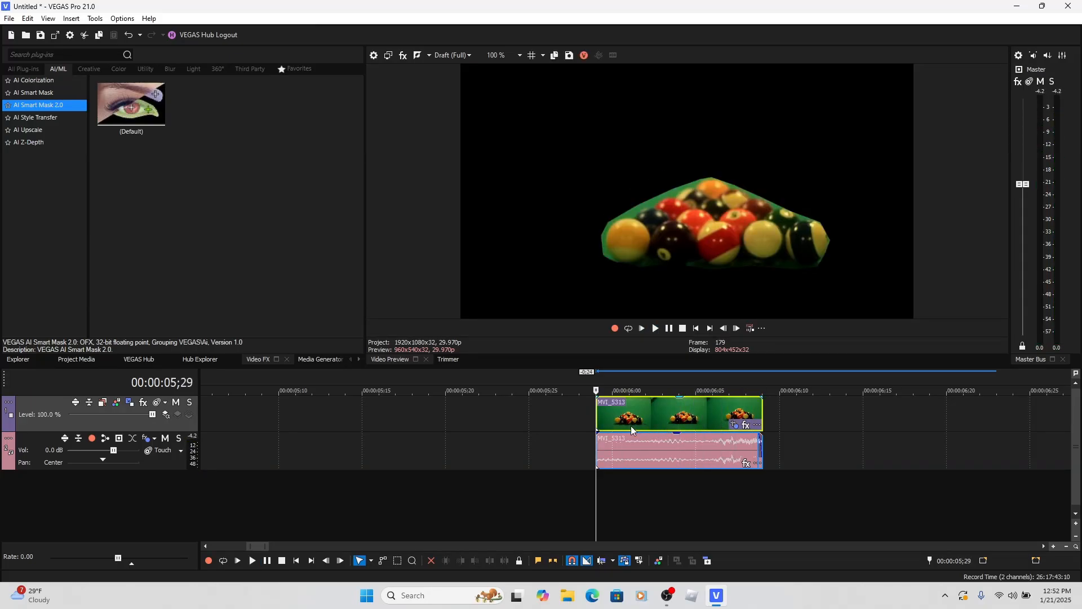
key(space)
key(space)
click(665, 413)
click(696, 414)
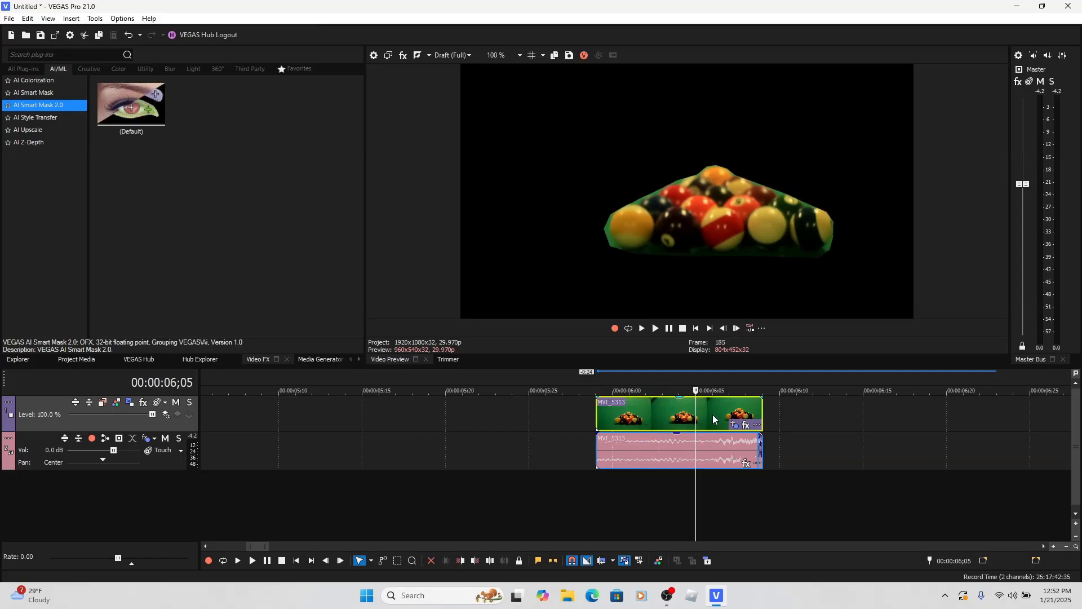
click(602, 422)
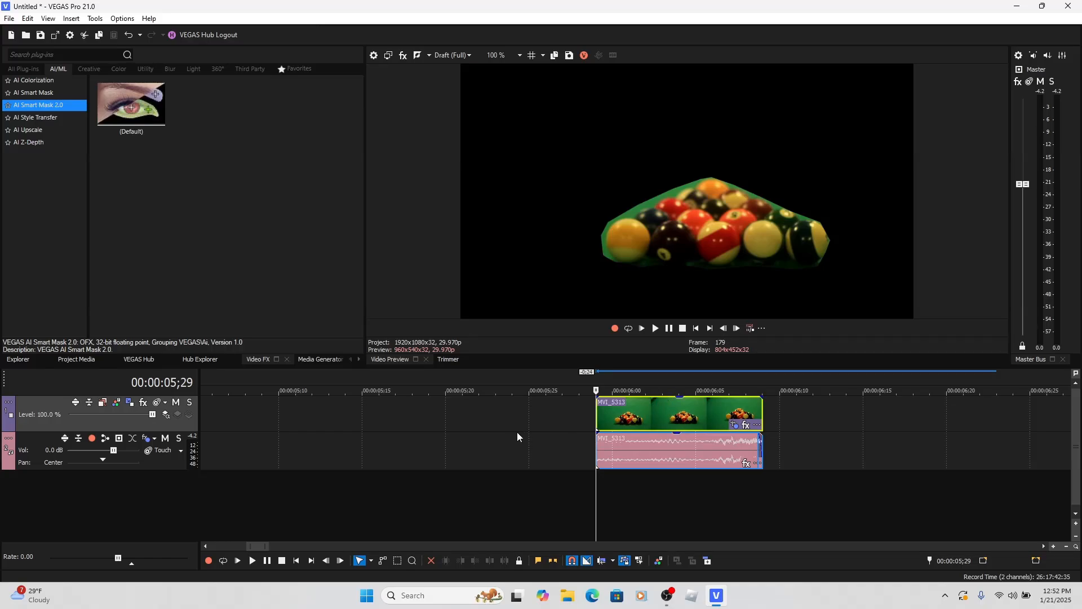
click(661, 418)
click(697, 414)
click(712, 407)
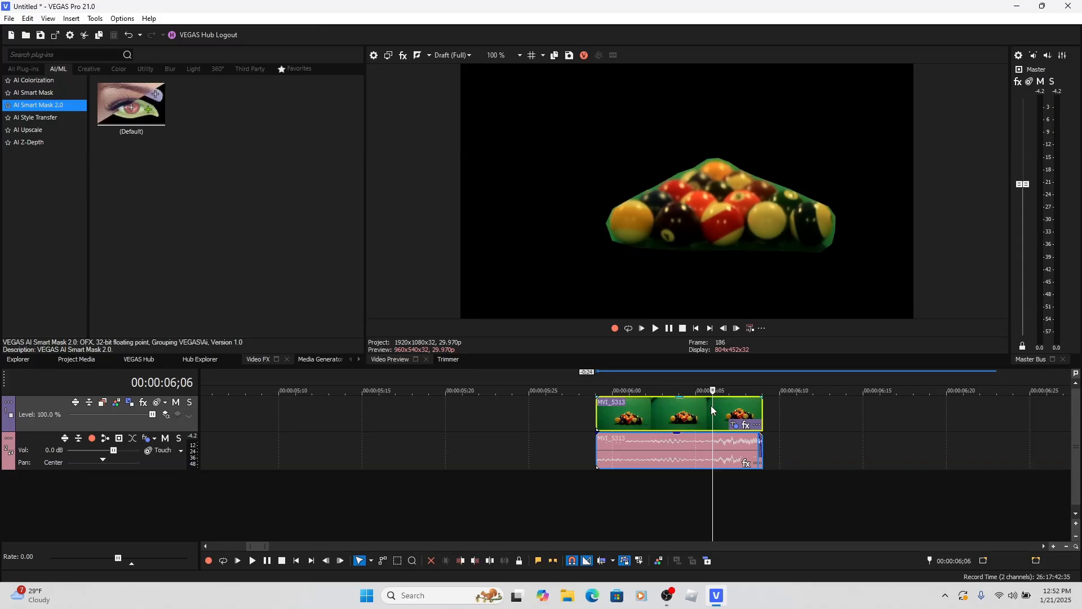
click(615, 416)
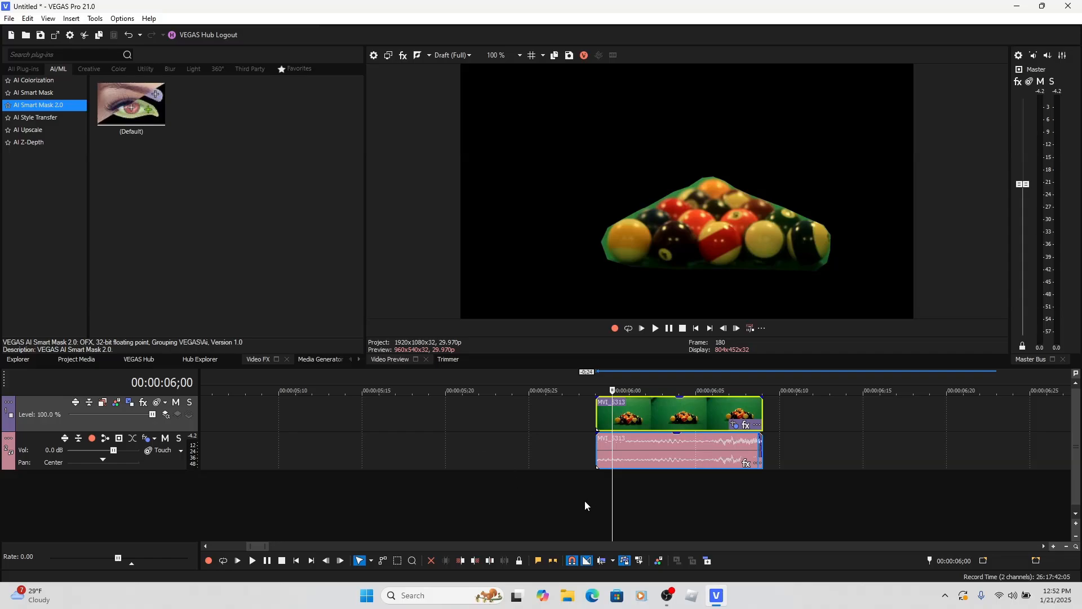
mouse_move(667, 597)
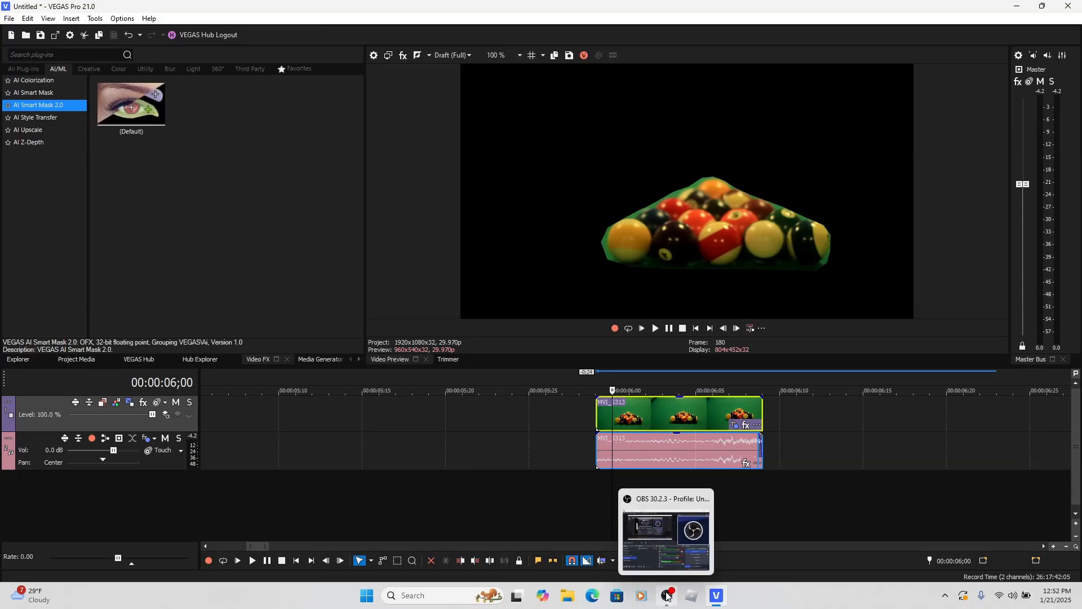